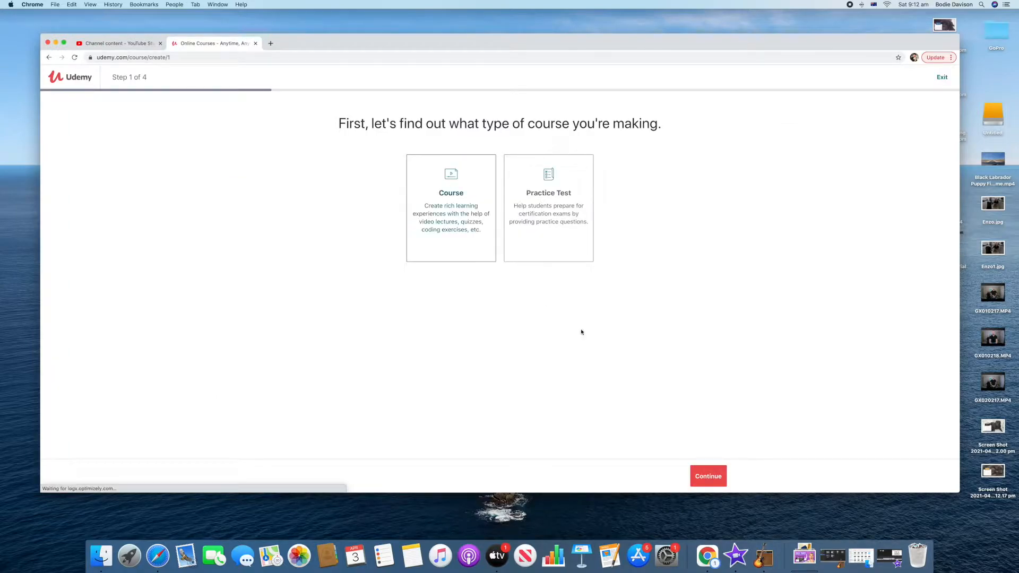
# - Proceed with the Course type and enter the working title "How To Train Your Labrador Retriever Puppy"
pyautogui.click(707, 475)
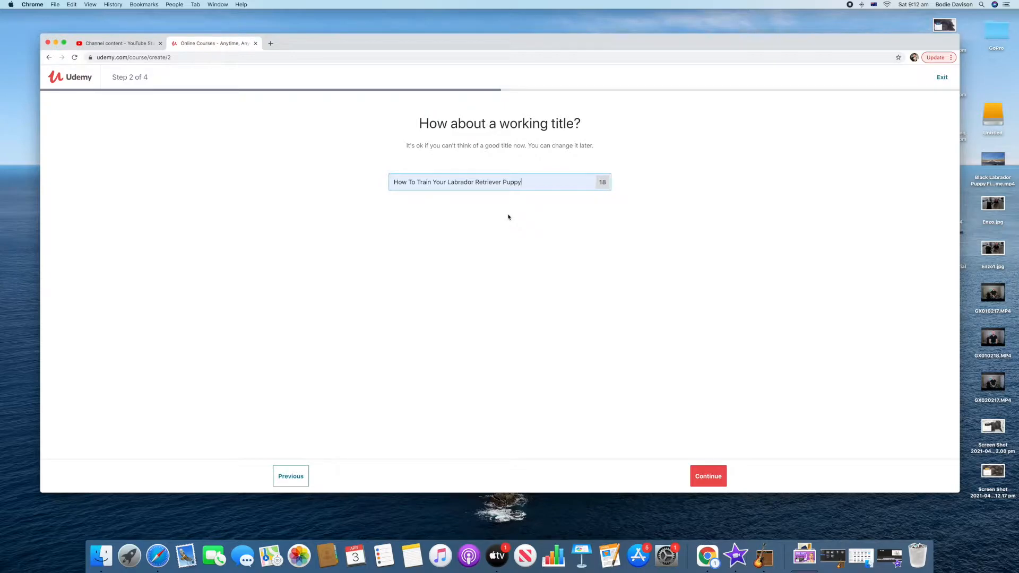
pyautogui.click(707, 476)
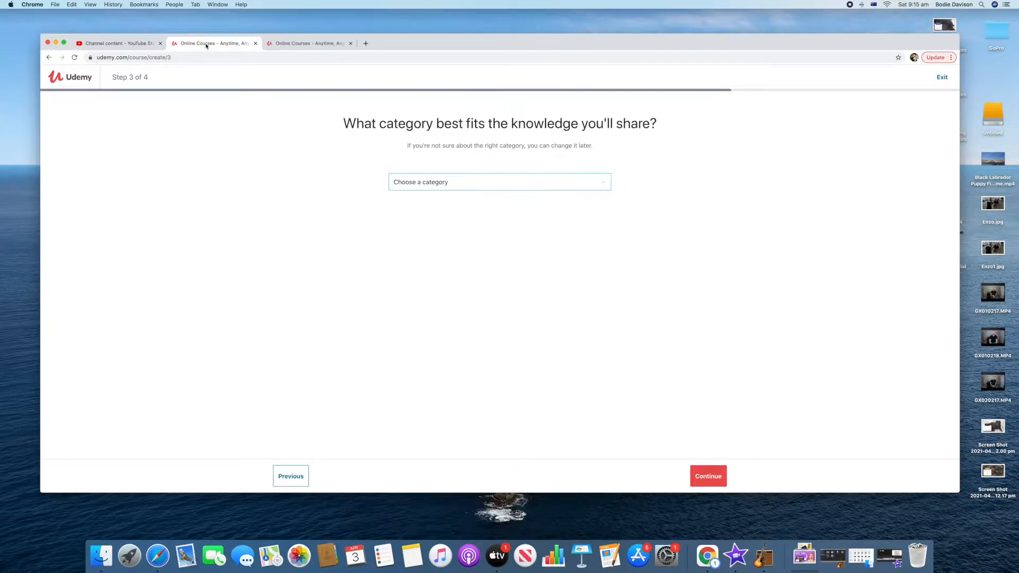
# - Compare the available course categories with the Lifestyle subcategories on the open dog training search page
pyautogui.click(481, 186)
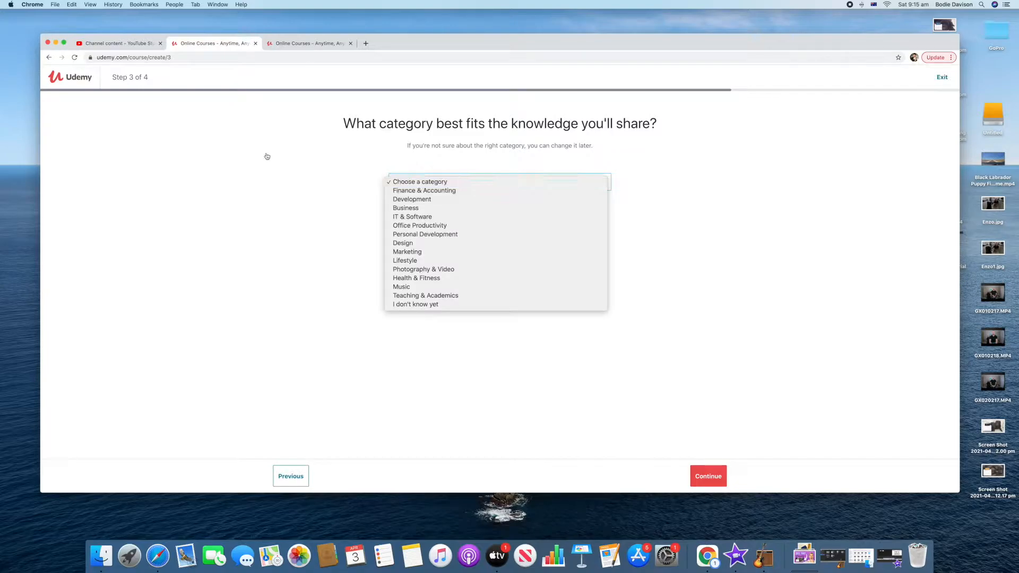
pyautogui.click(303, 45)
pyautogui.click(305, 44)
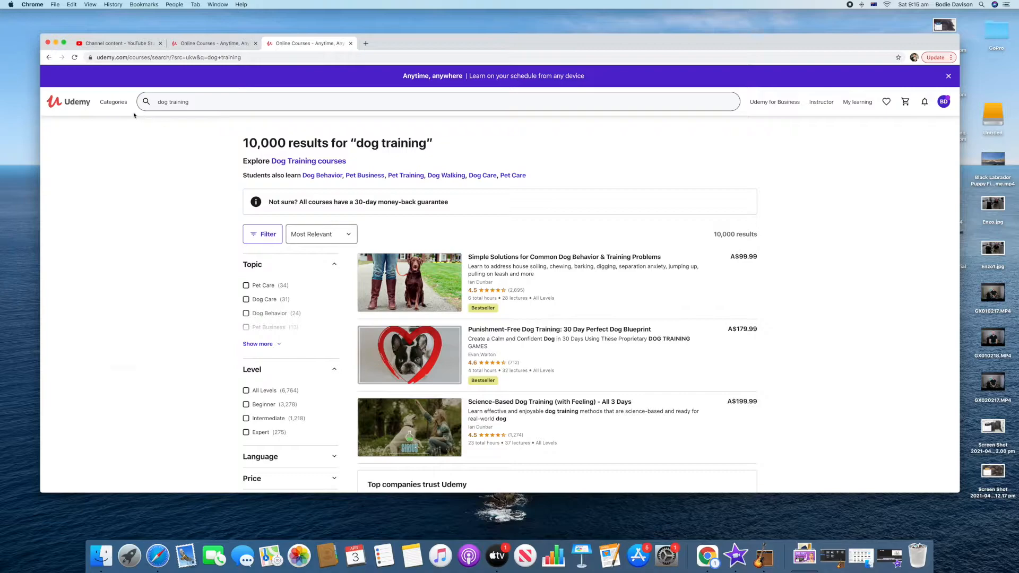
pyautogui.moveTo(114, 104)
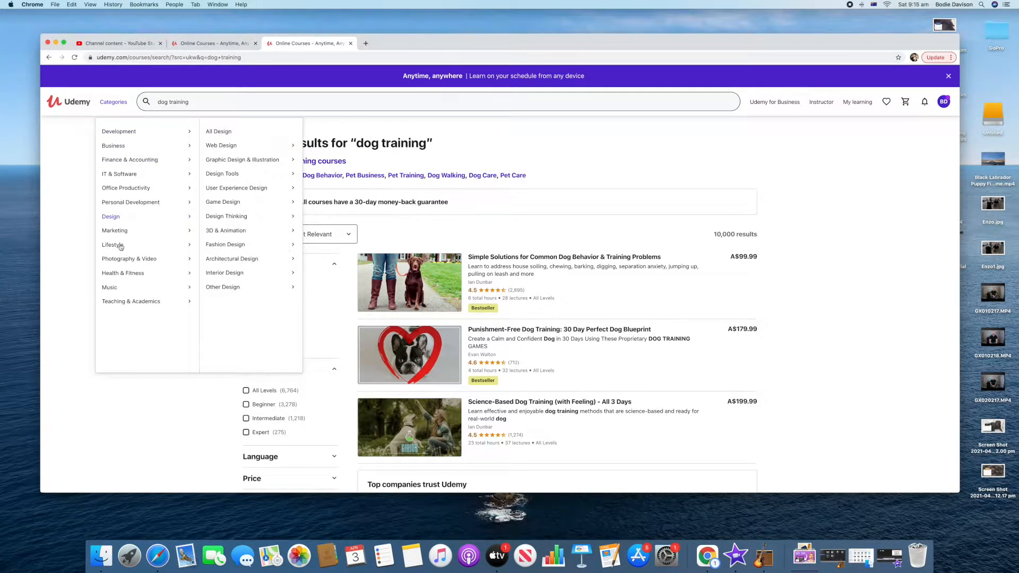
pyautogui.moveTo(120, 246)
pyautogui.moveTo(214, 244)
pyautogui.moveTo(251, 234)
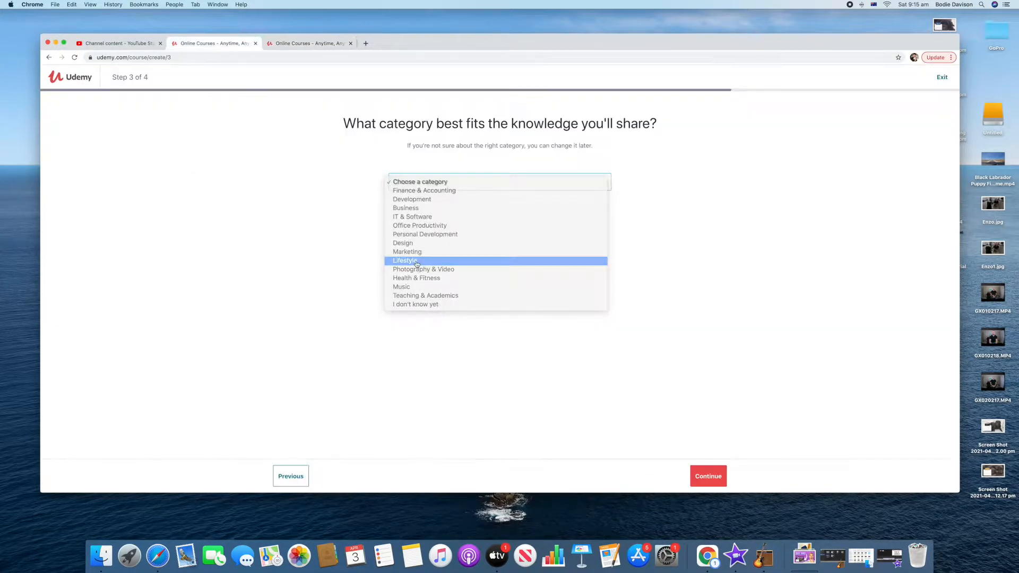
# - Set the course category to Lifestyle, and answer the final setup question to create the course
pyautogui.click(414, 259)
pyautogui.click(699, 471)
pyautogui.click(398, 222)
pyautogui.click(717, 476)
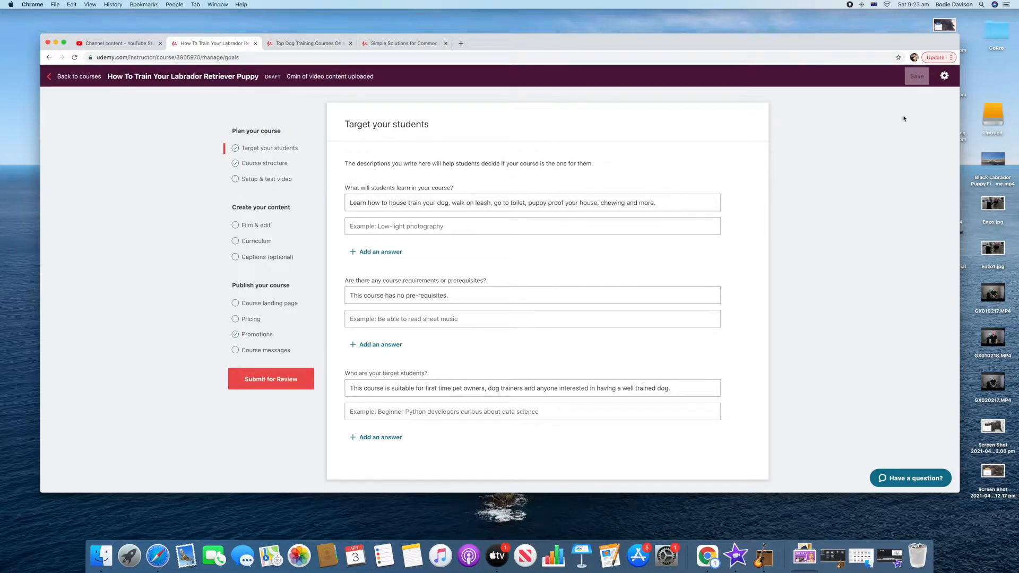
# - Read the tips and requirements on the Course structure and Setup & test video pages
pyautogui.click(233, 164)
pyautogui.scroll(-10, 595, 258)
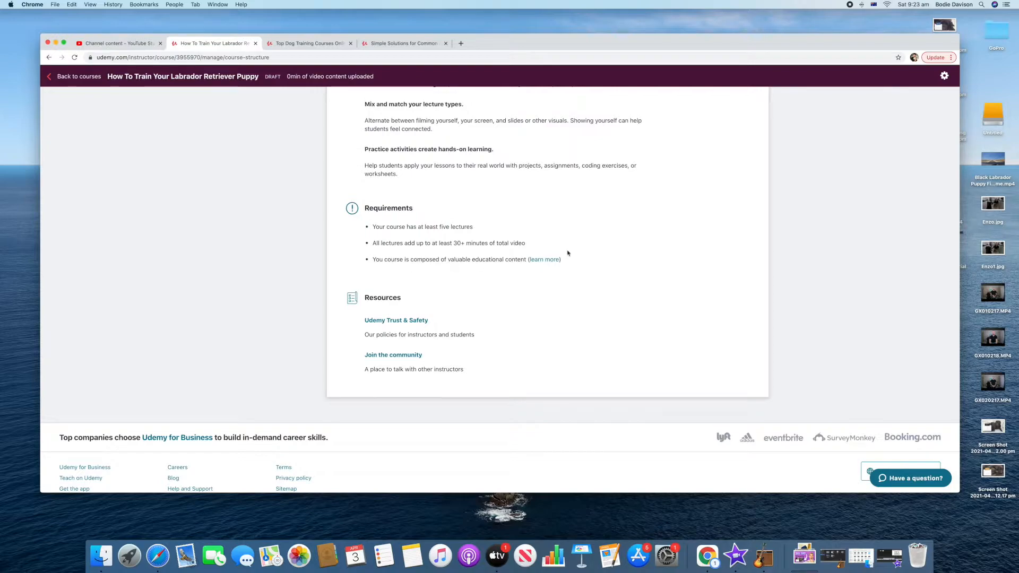
pyautogui.scroll(-1, 361, 234)
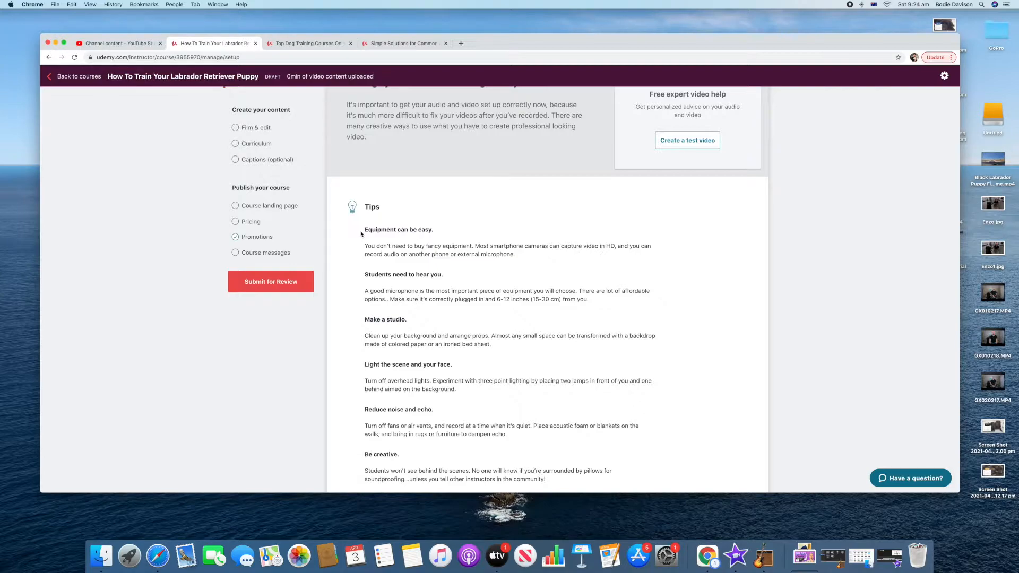
pyautogui.scroll(-5, 356, 287)
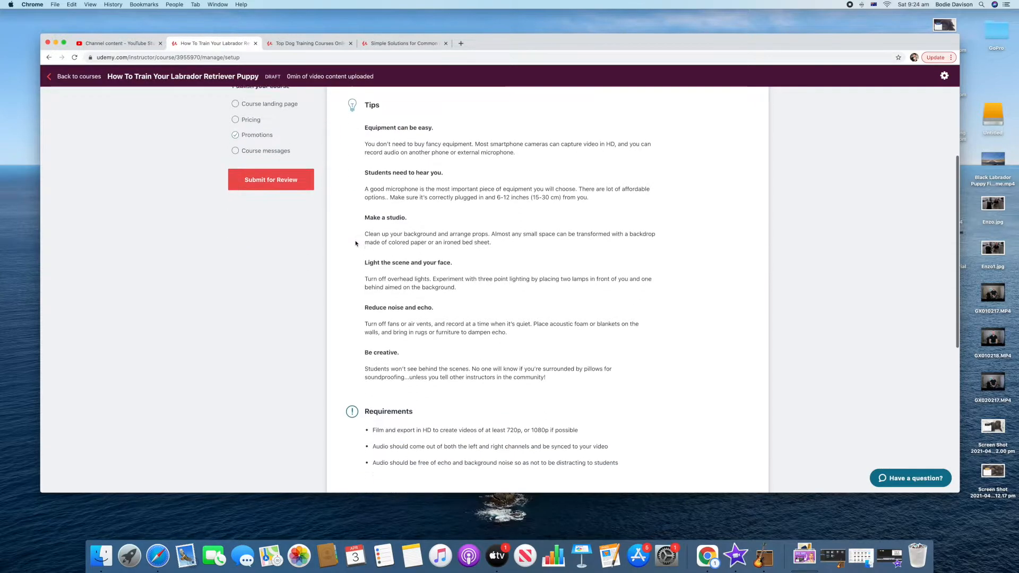
pyautogui.scroll(-4, 353, 337)
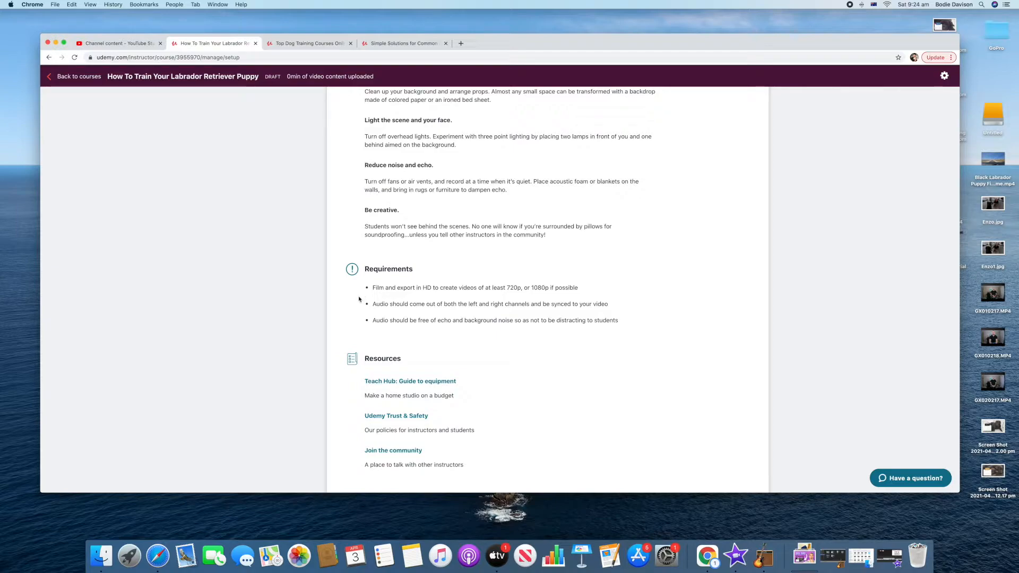
pyautogui.scroll(5, 358, 299)
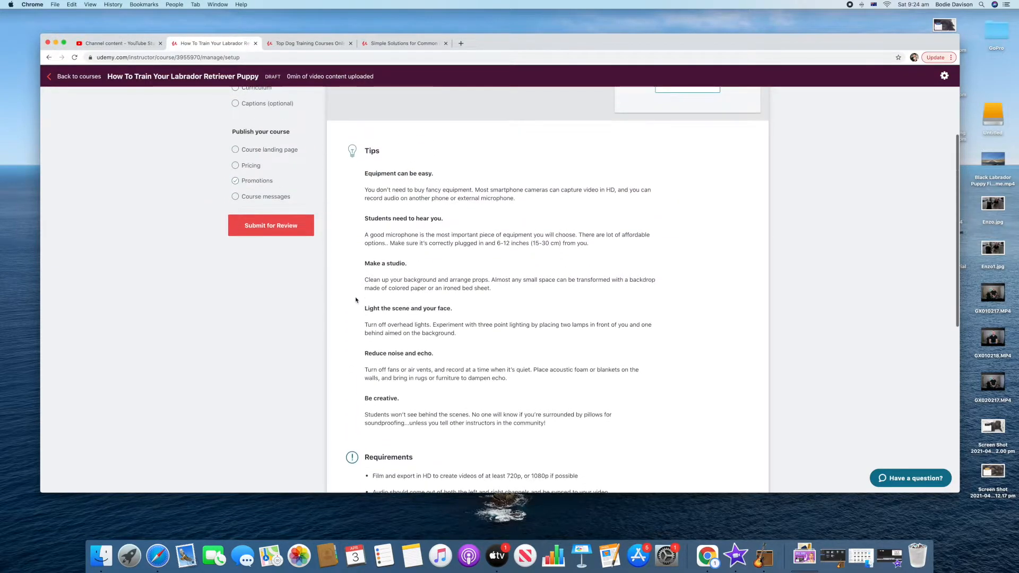
pyautogui.scroll(3, 356, 300)
# - Open the course curriculum and review its existing sections and lectures through to the last one
pyautogui.click(256, 239)
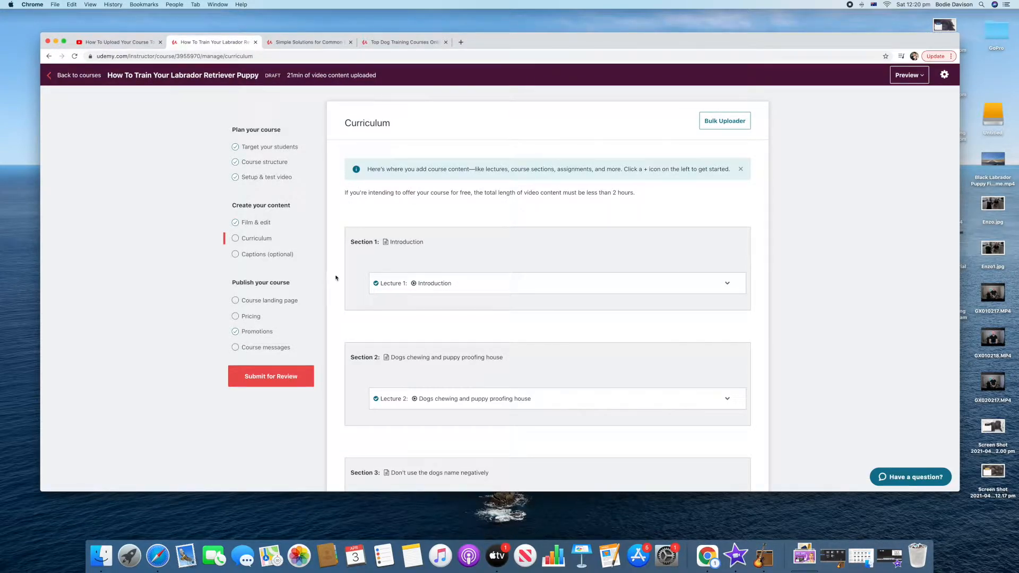
pyautogui.scroll(-5, 342, 277)
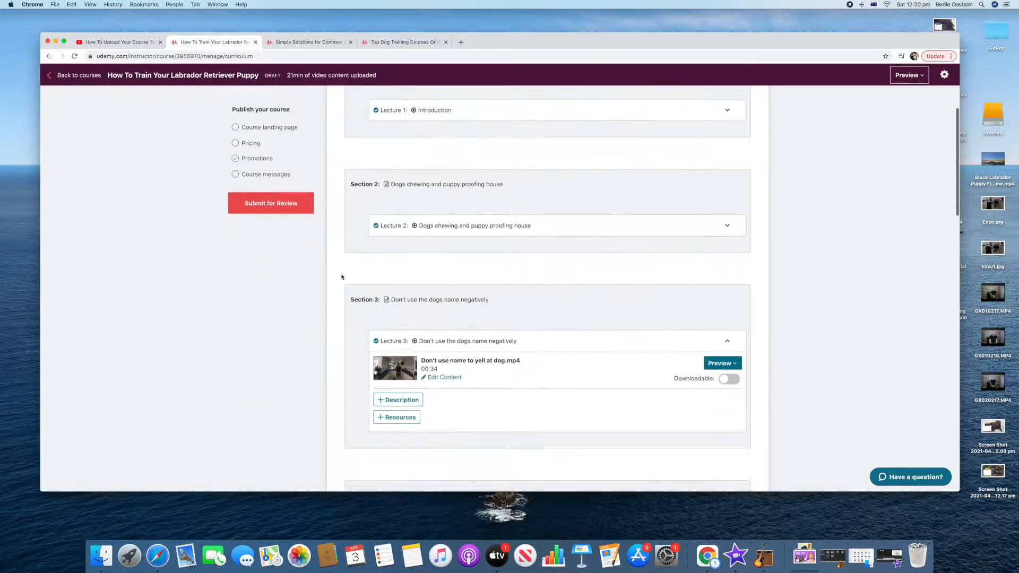
pyautogui.scroll(3, 343, 277)
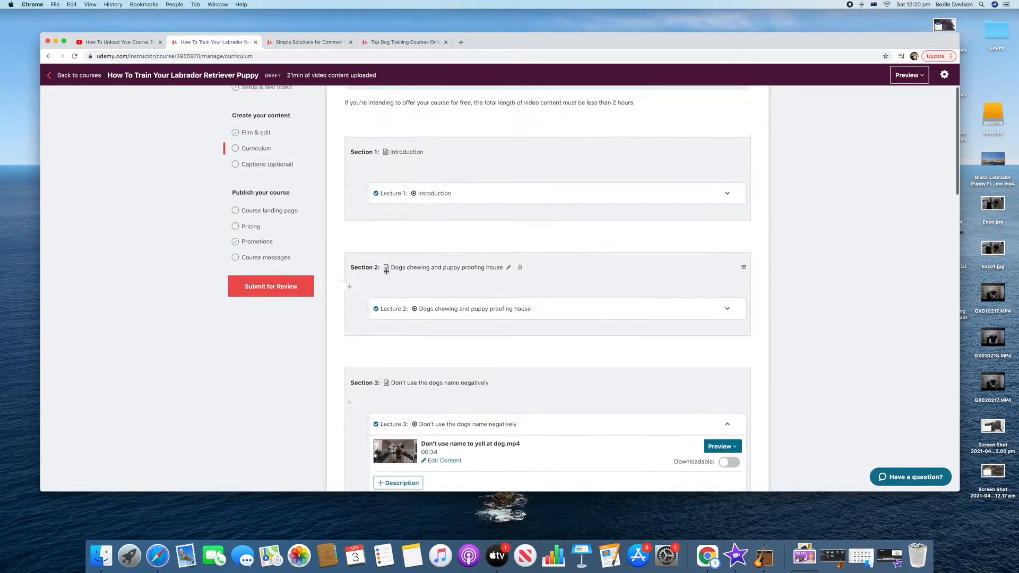
pyautogui.scroll(3, 343, 227)
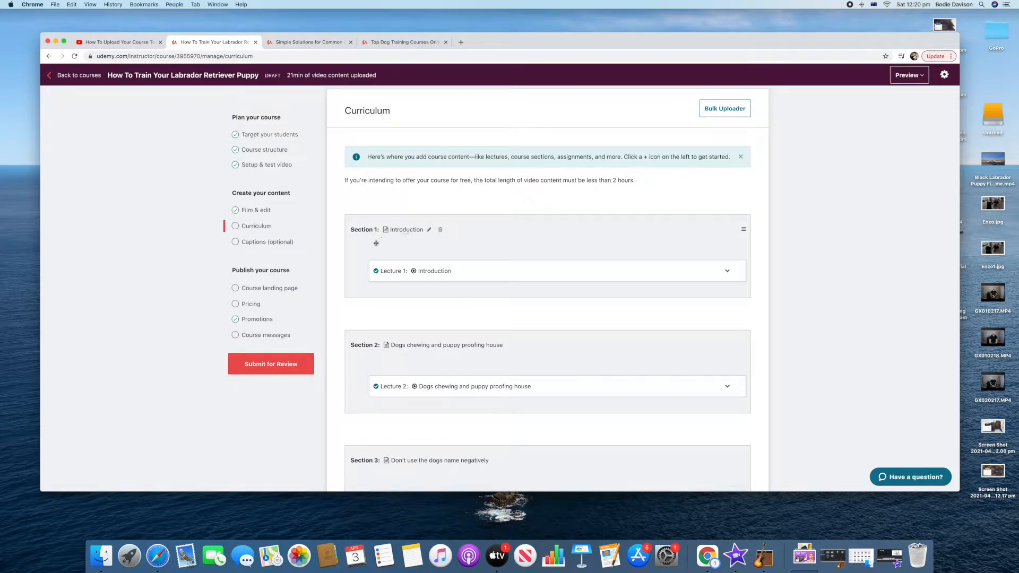
pyautogui.scroll(-20, 339, 255)
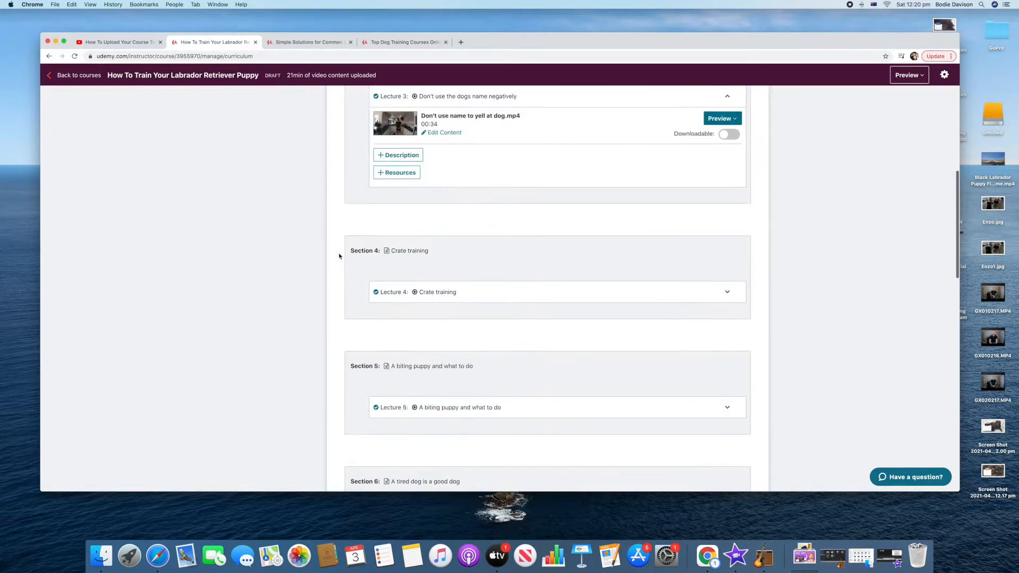
pyautogui.scroll(-5, 339, 256)
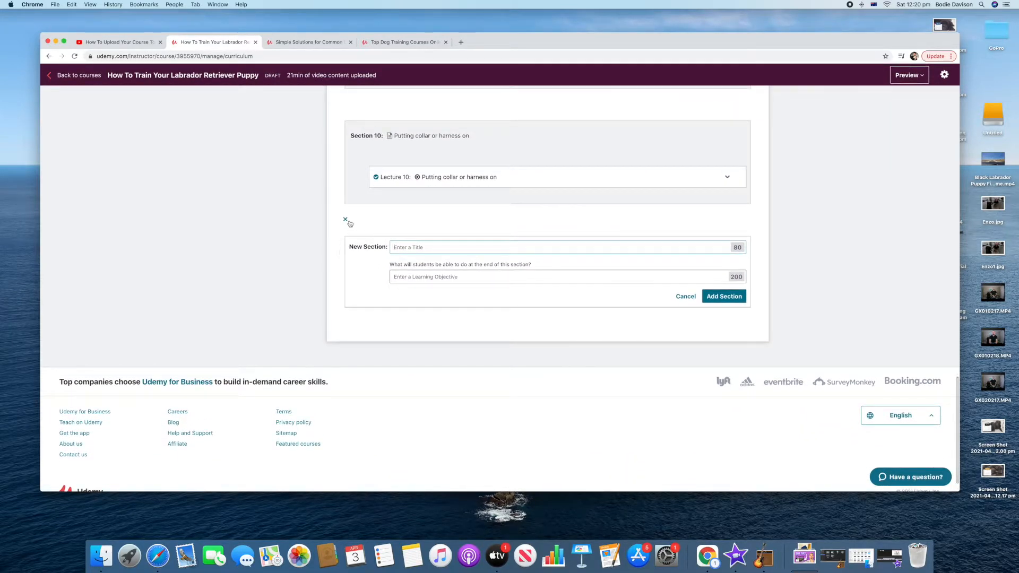
# - Add a new section titled "3" at the end of the curriculum
pyautogui.click(345, 219)
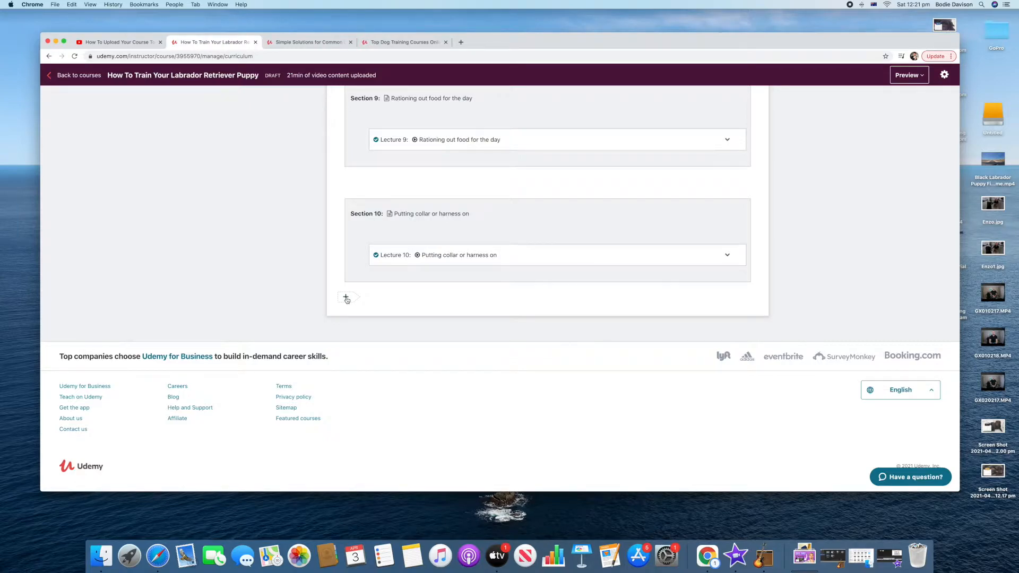
pyautogui.click(346, 298)
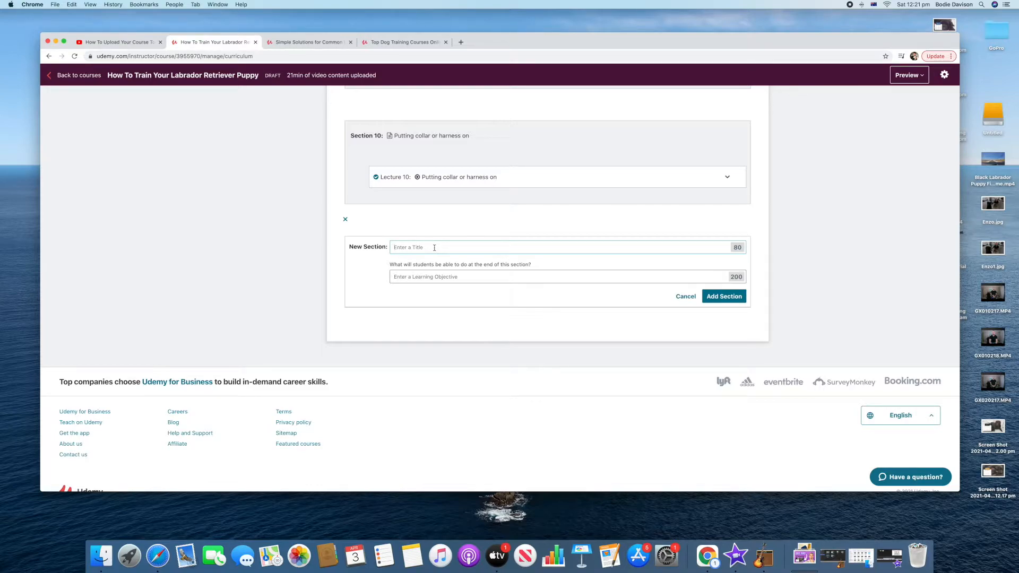
pyautogui.write('3')
pyautogui.click(736, 297)
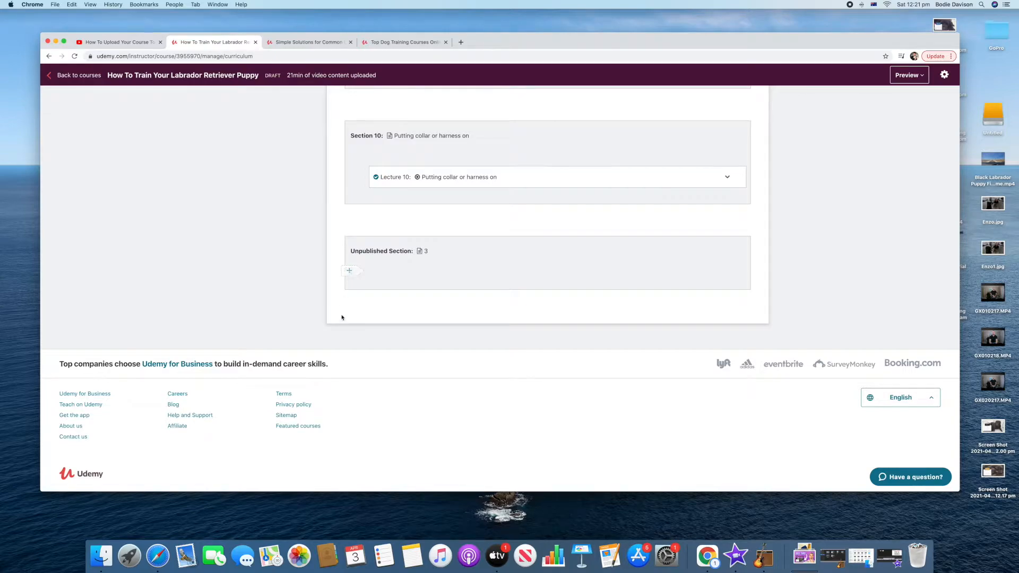
# - Add a lecture titled "3" to the new unpublished section
pyautogui.click(353, 270)
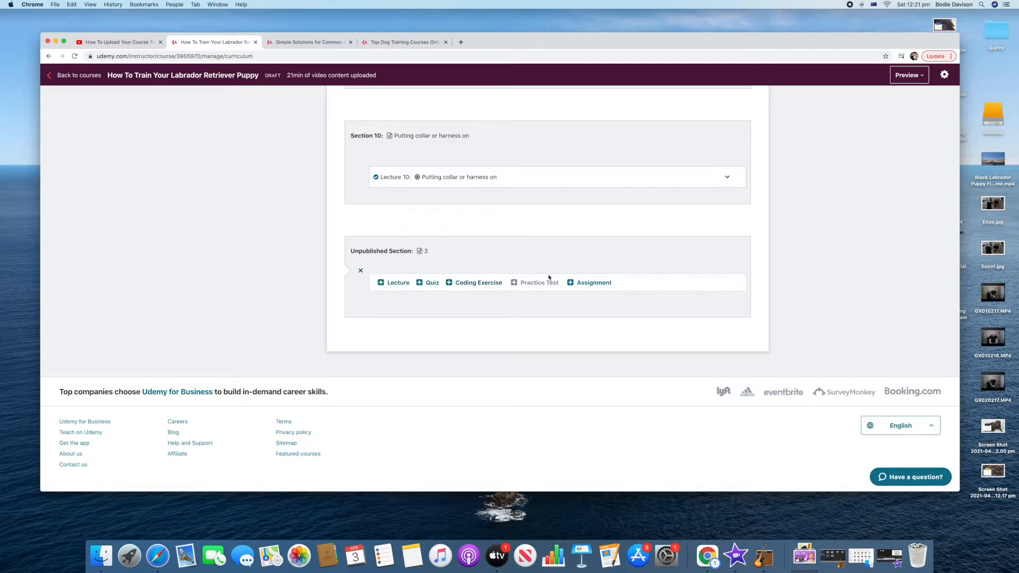
pyautogui.click(392, 284)
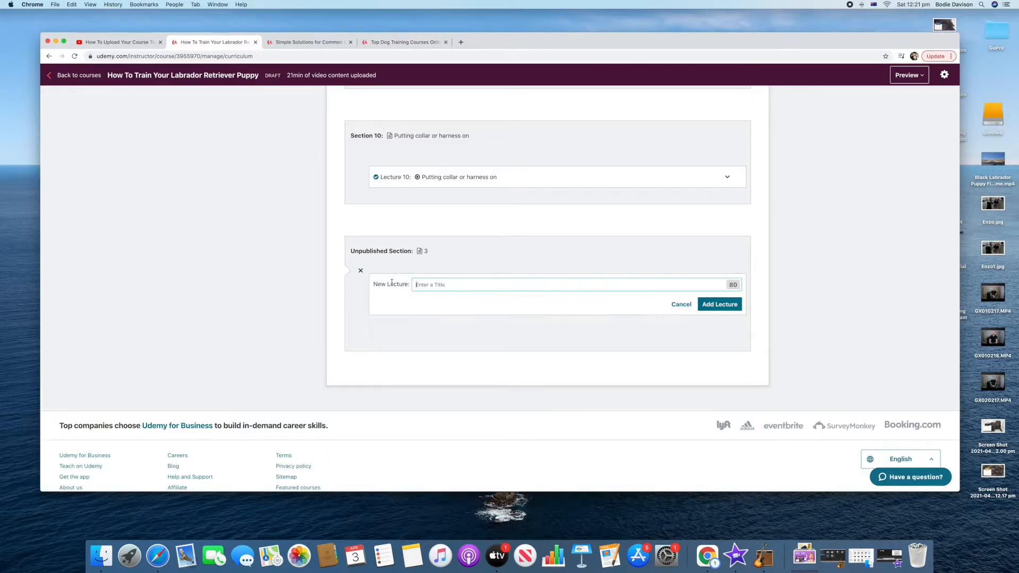
pyautogui.write('3')
pyautogui.click(704, 302)
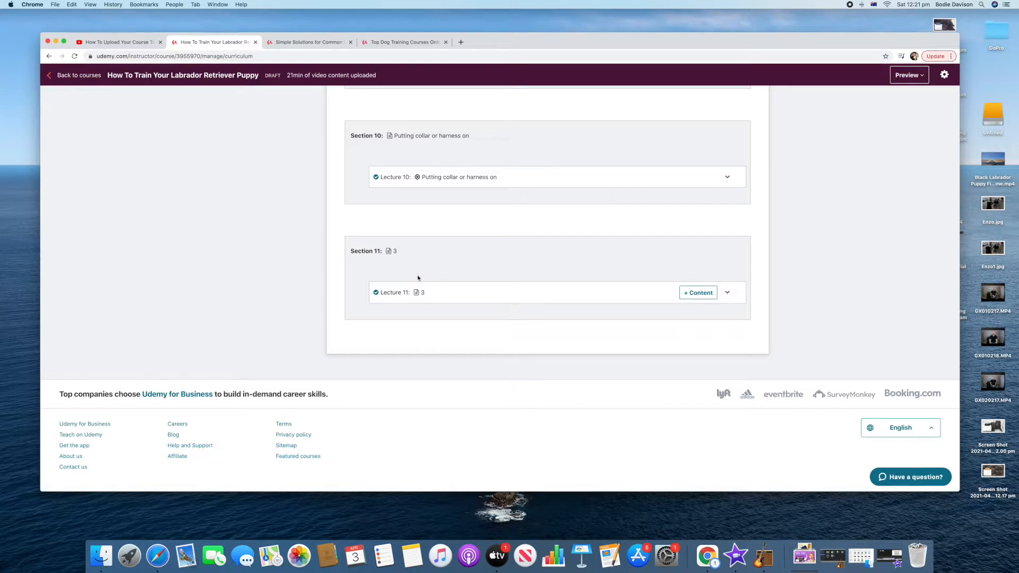
# - Add the library video "Introducing toilet training.mp4" as the content of the new lecture "3"
pyautogui.click(697, 294)
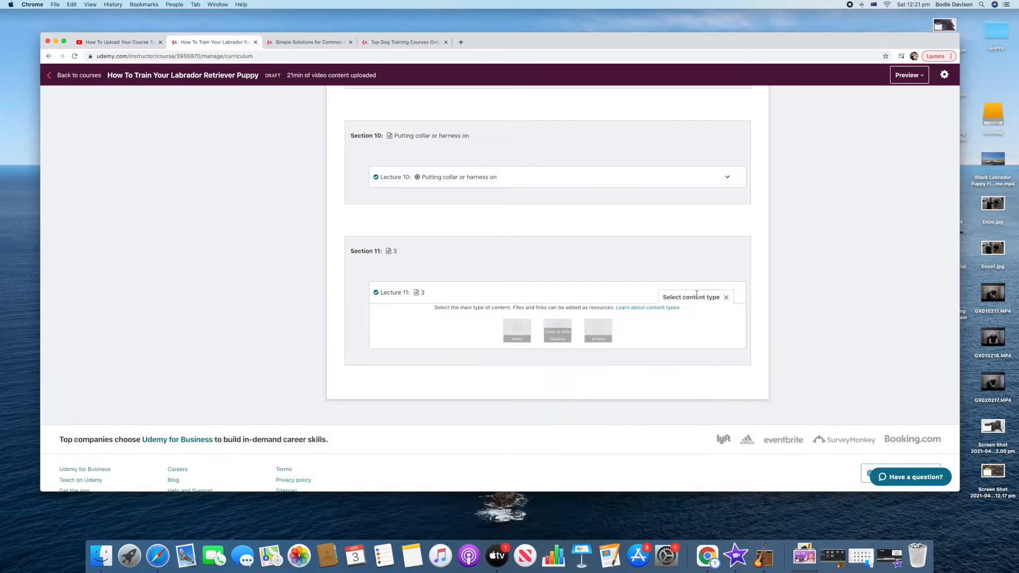
pyautogui.click(517, 329)
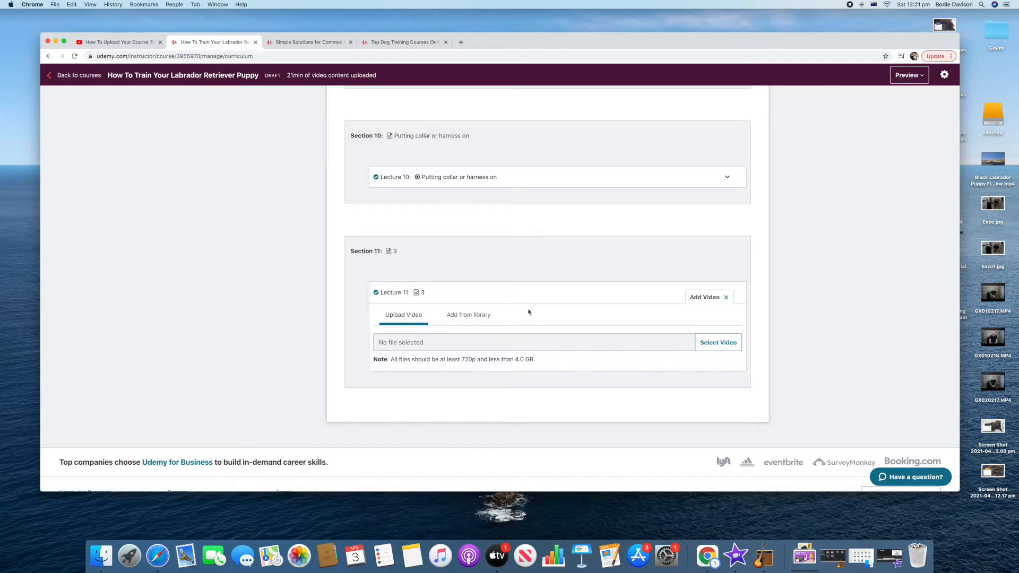
pyautogui.scroll(3, 594, 283)
pyautogui.scroll(-1, 594, 284)
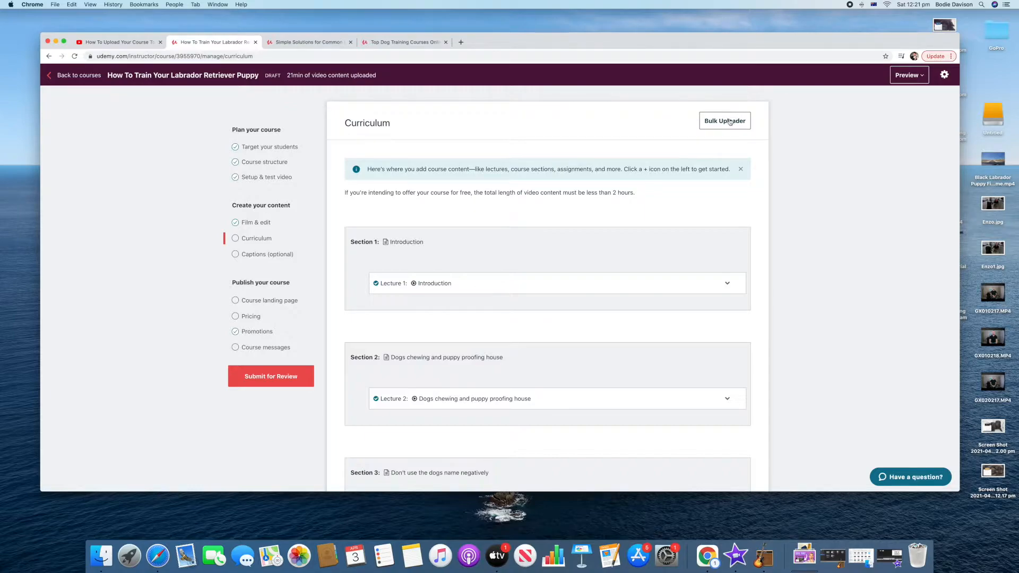
pyautogui.scroll(-15, 759, 176)
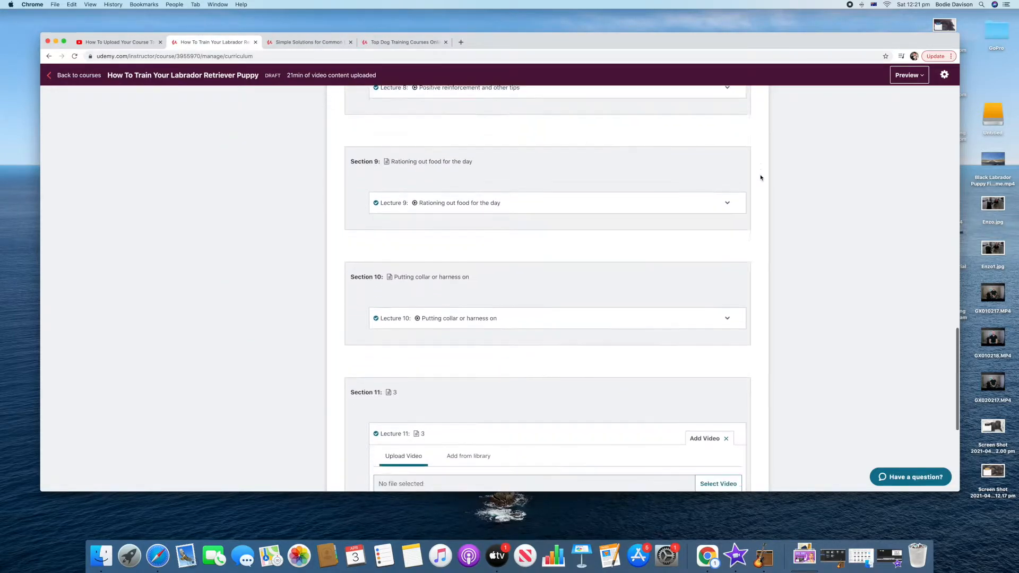
pyautogui.scroll(-3, 760, 178)
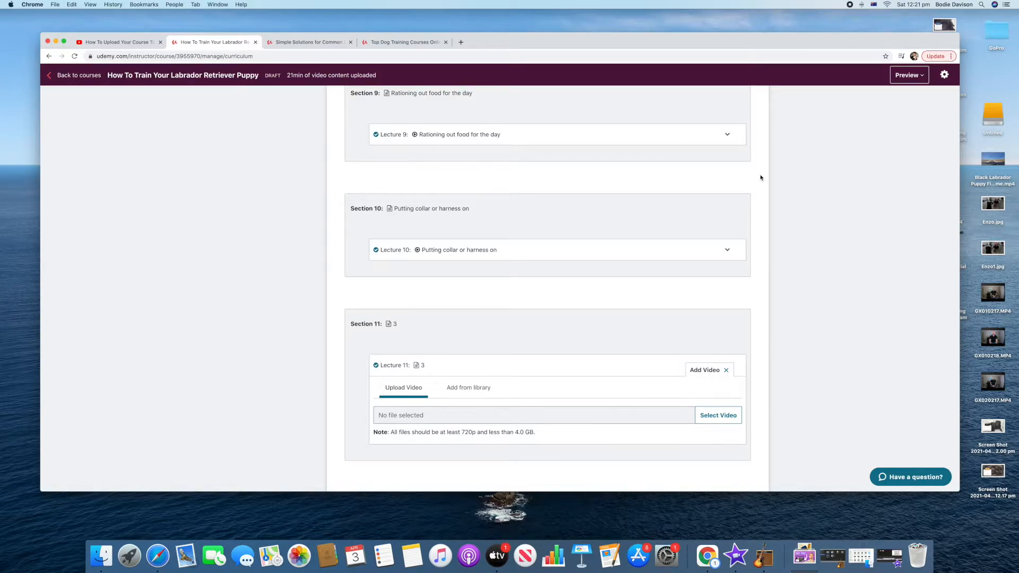
pyautogui.scroll(-4, 760, 177)
pyautogui.click(473, 267)
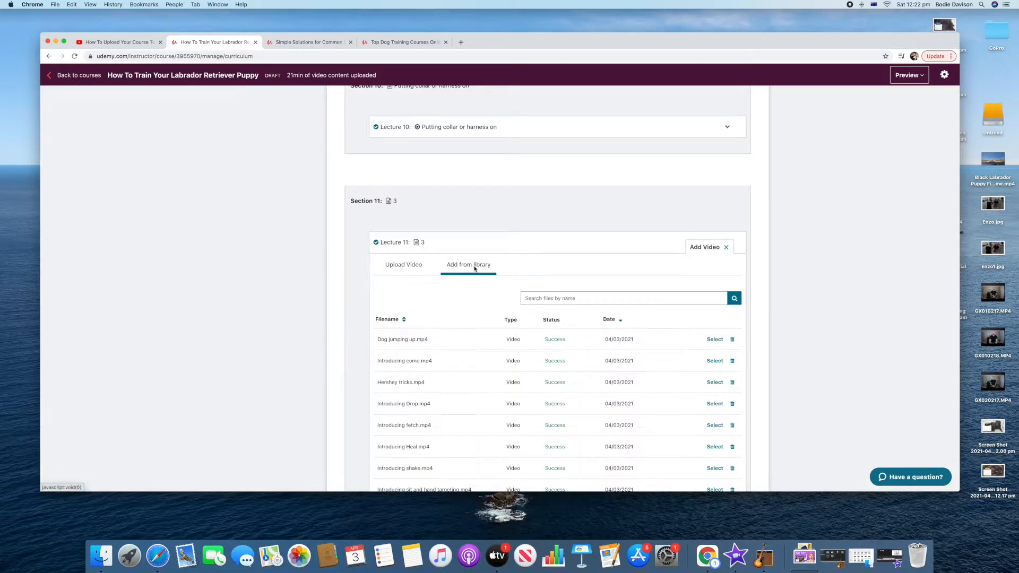
pyautogui.scroll(-4, 499, 276)
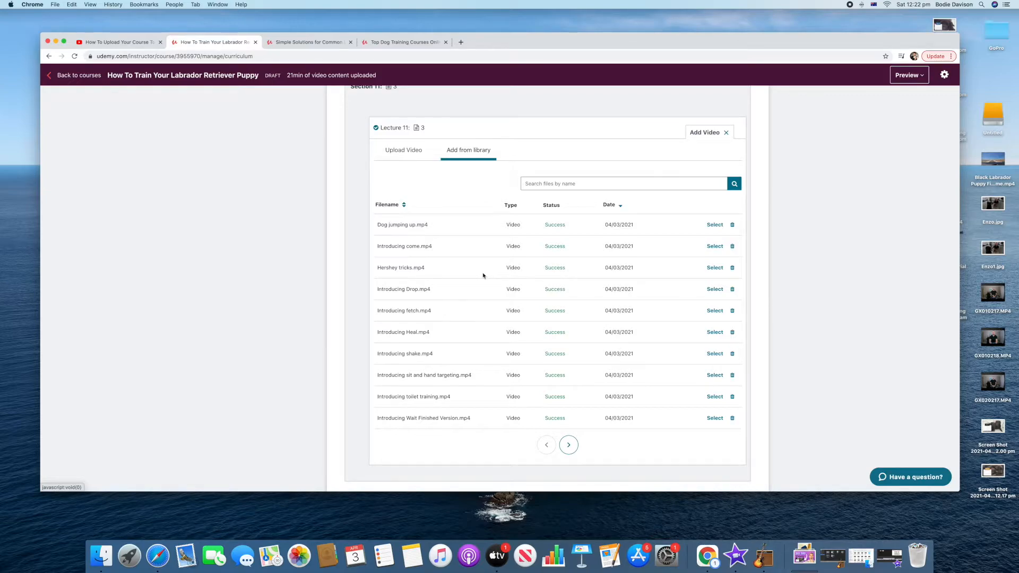
pyautogui.scroll(-3, 480, 274)
pyautogui.click(567, 379)
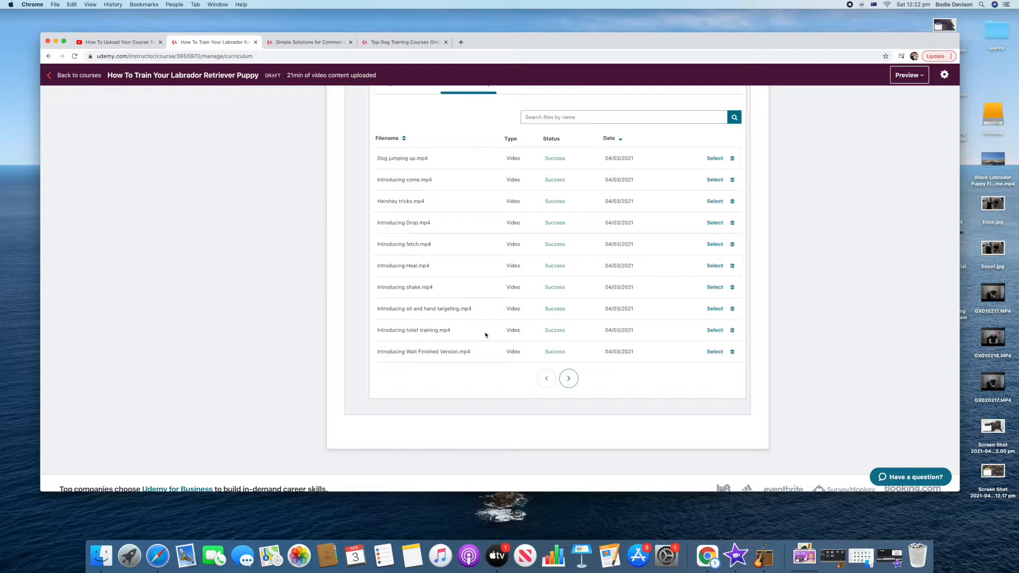
pyautogui.click(715, 332)
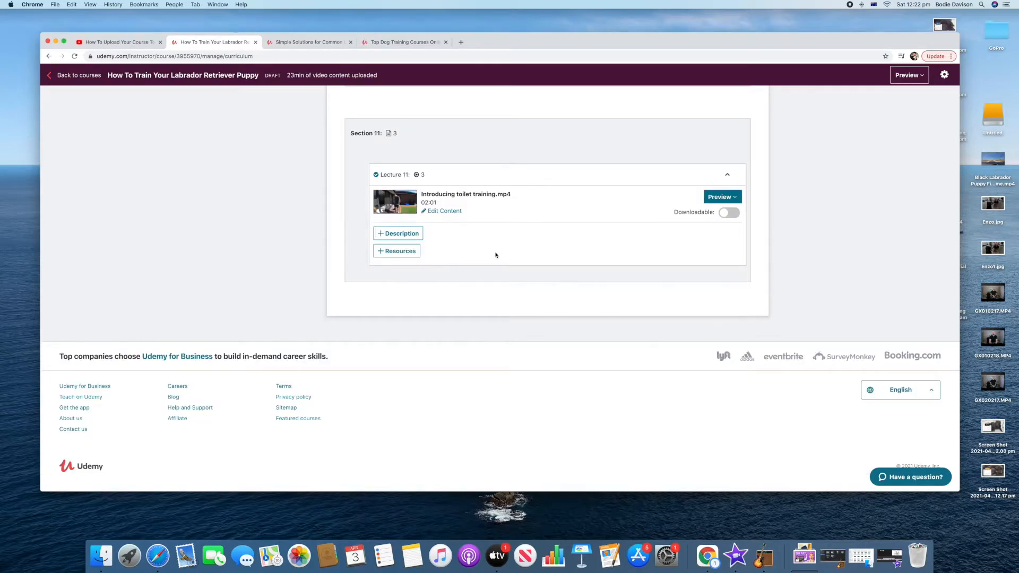
# - Rename both Lecture 11 and Section 11 to "Introducing toilet training" and save the new titles
pyautogui.moveTo(426, 176)
pyautogui.click(430, 175)
pyautogui.write('Introducing toilet t')
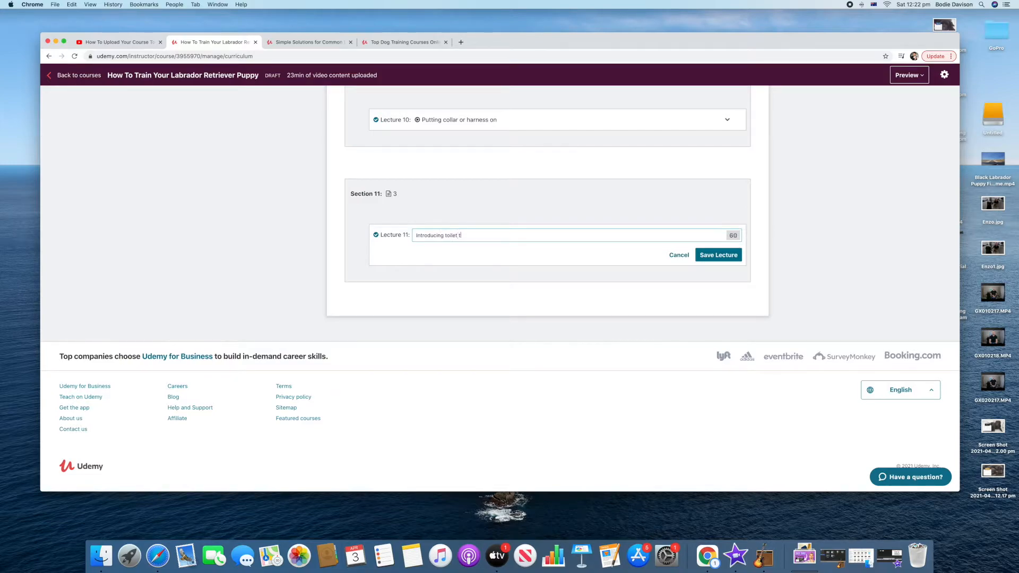
pyautogui.write('raining')
pyautogui.scroll(1, 520, 241)
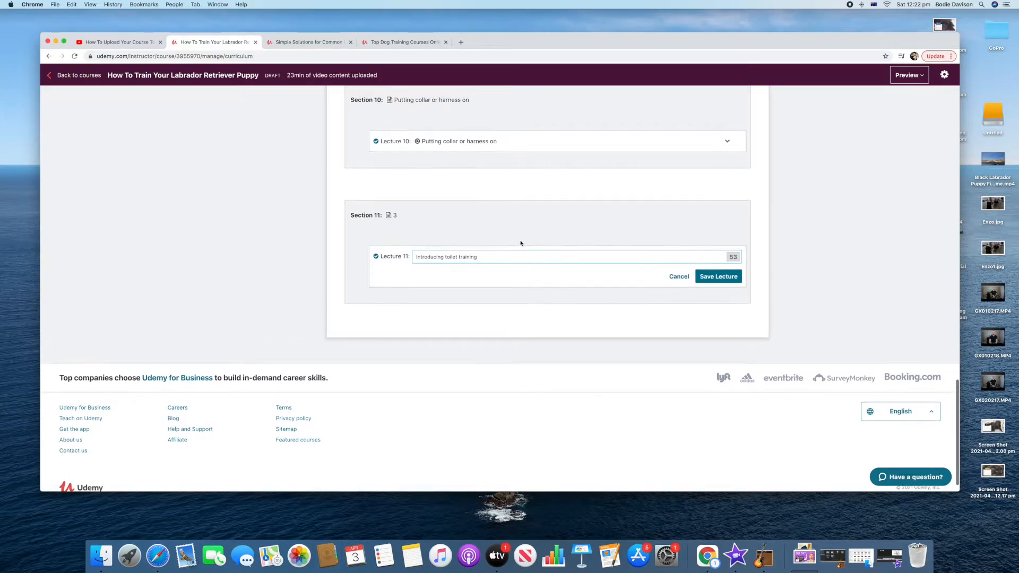
pyautogui.click(711, 277)
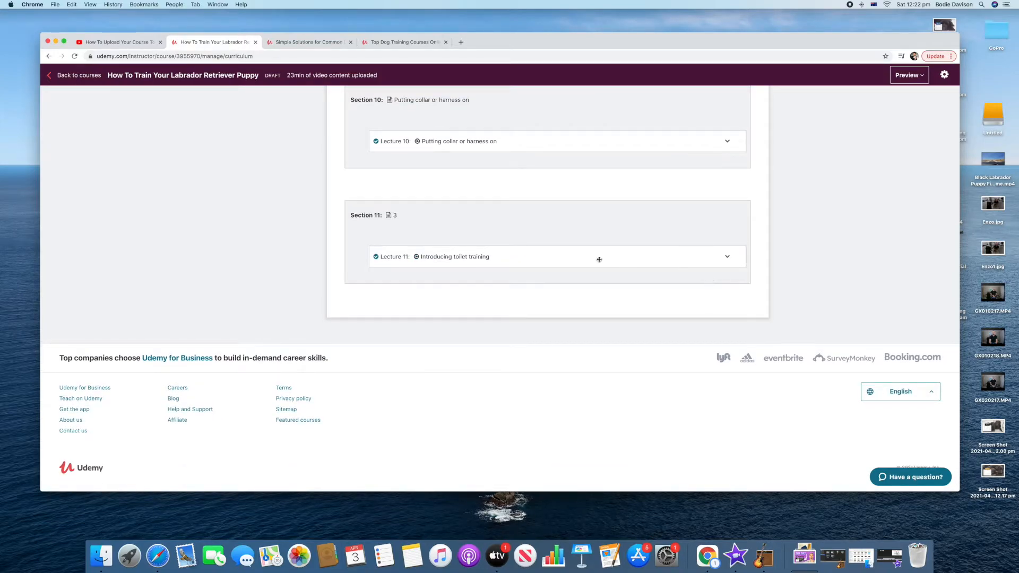
pyautogui.click(403, 216)
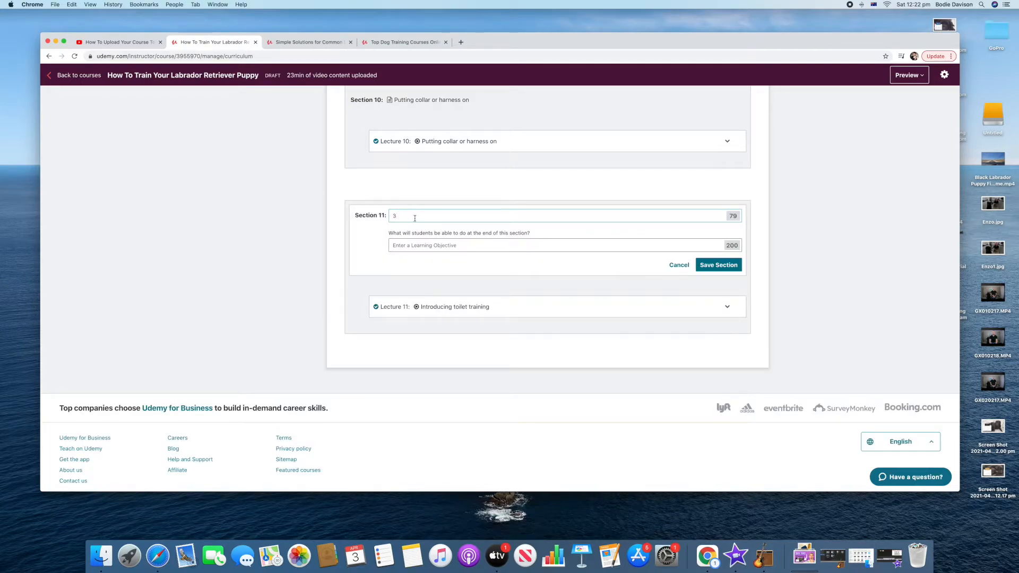
pyautogui.press('BackSpace')
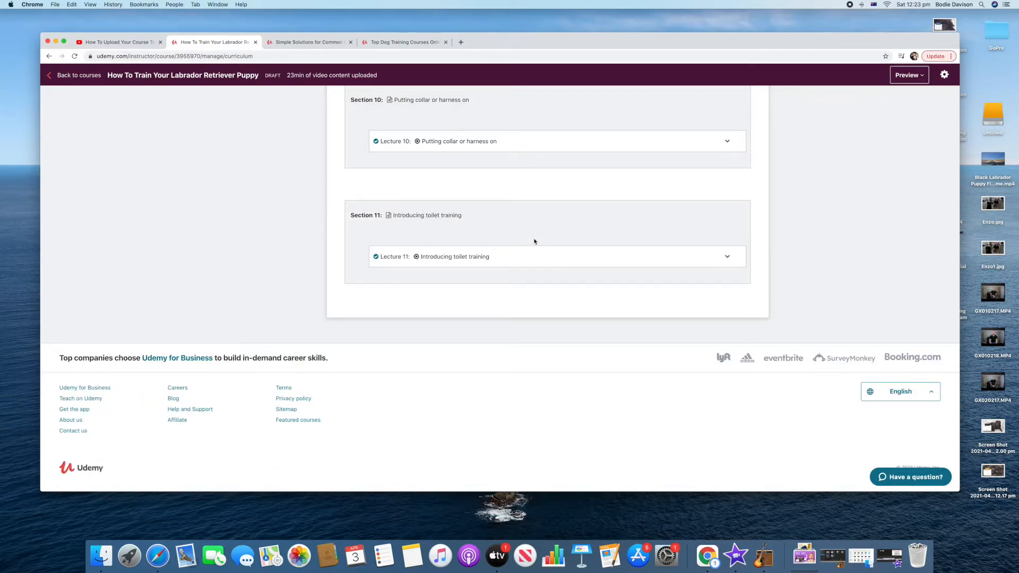
# - Preview the "Introducing toilet training" lecture as a student and look over the course overview
pyautogui.click(726, 257)
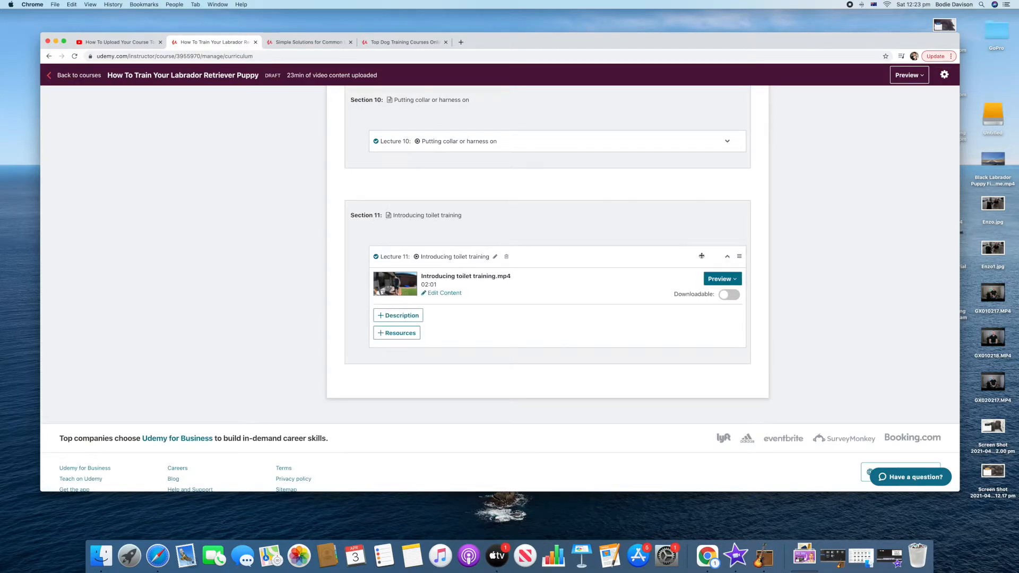
pyautogui.click(717, 279)
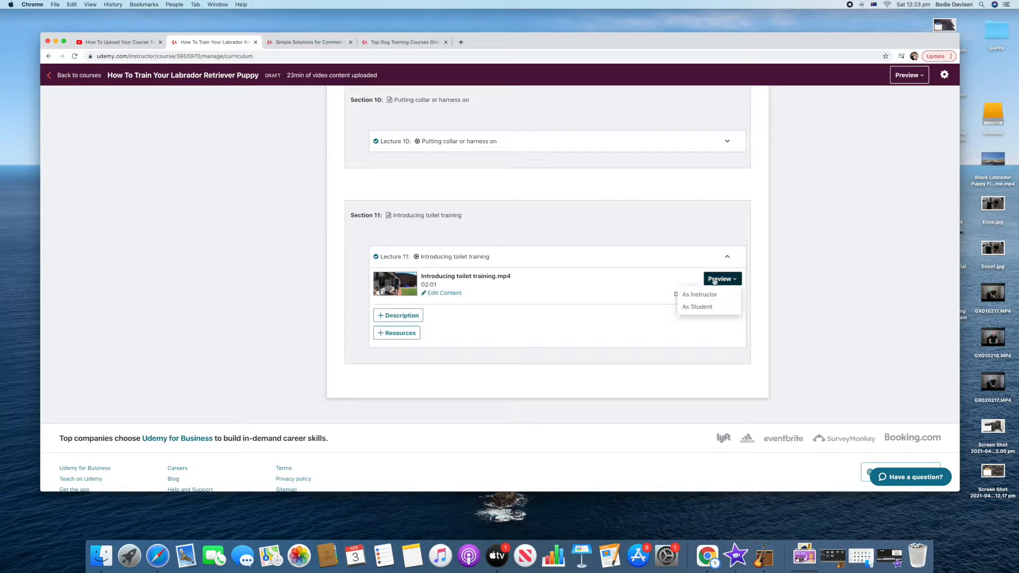
pyautogui.click(705, 307)
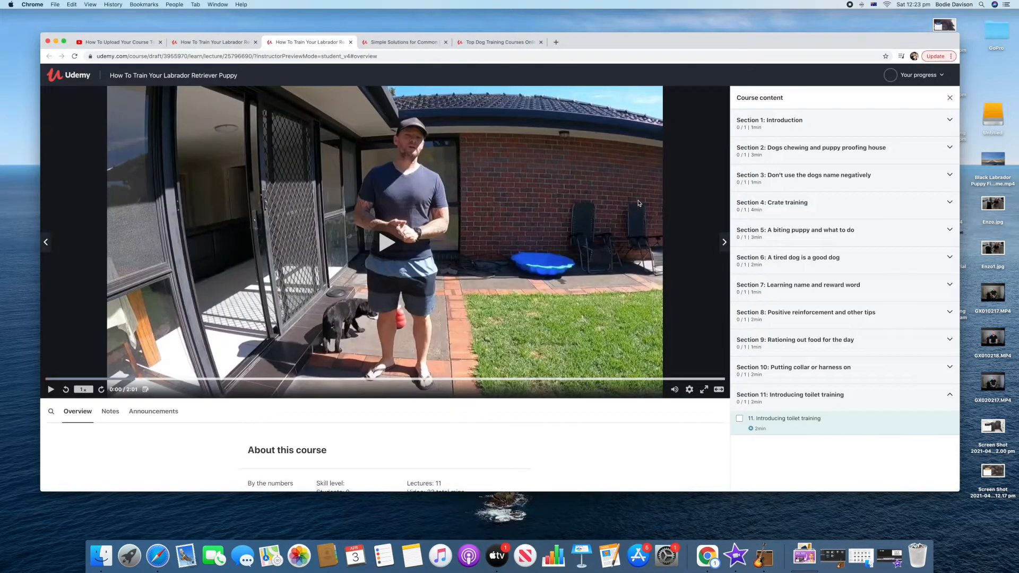
pyautogui.scroll(-3, 805, 155)
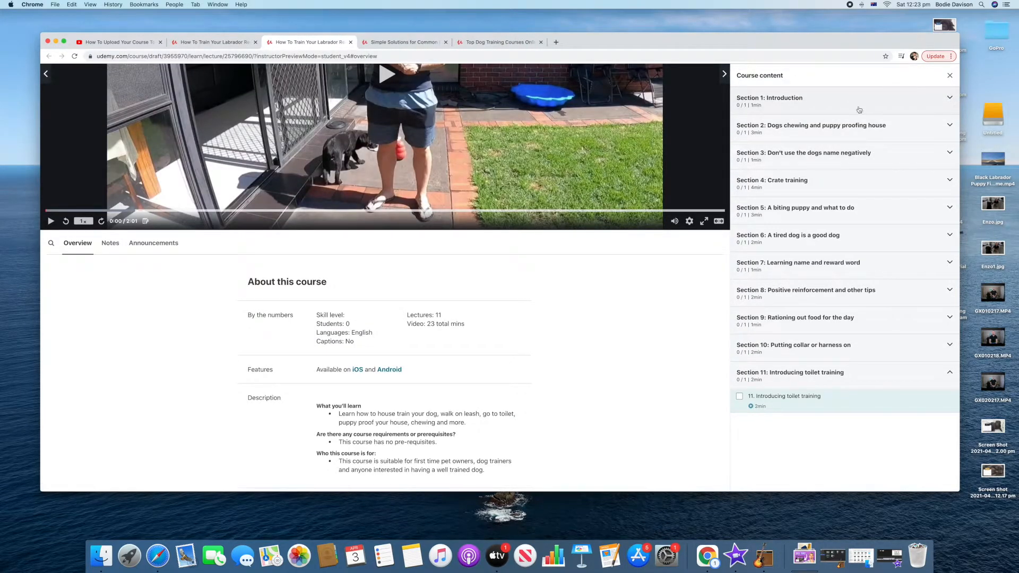
pyautogui.scroll(3, 834, 214)
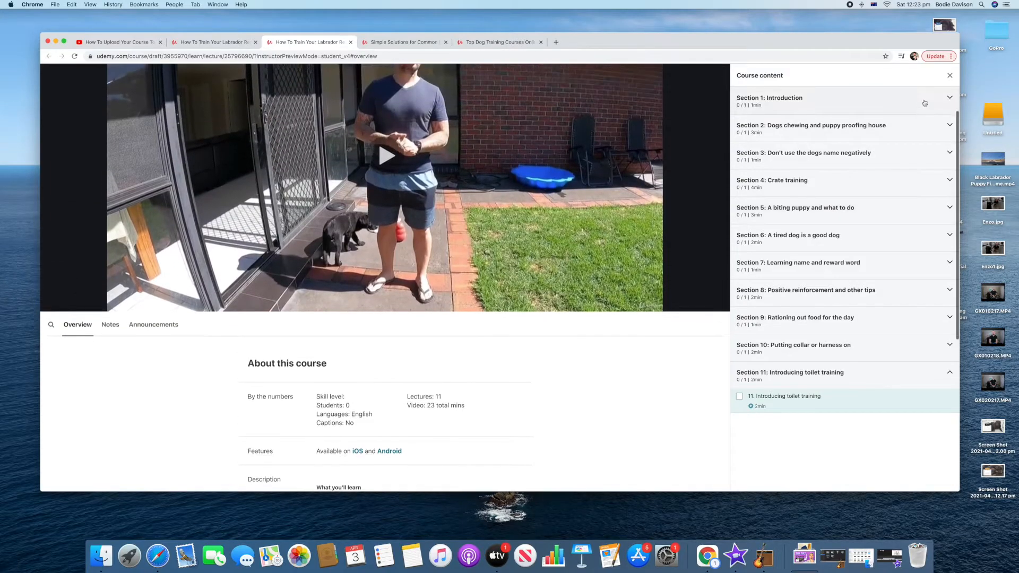
# - Expand the Introduction and puppy proofing sections in the student preview, and check the lecture listed under the toilet training section
pyautogui.click(951, 99)
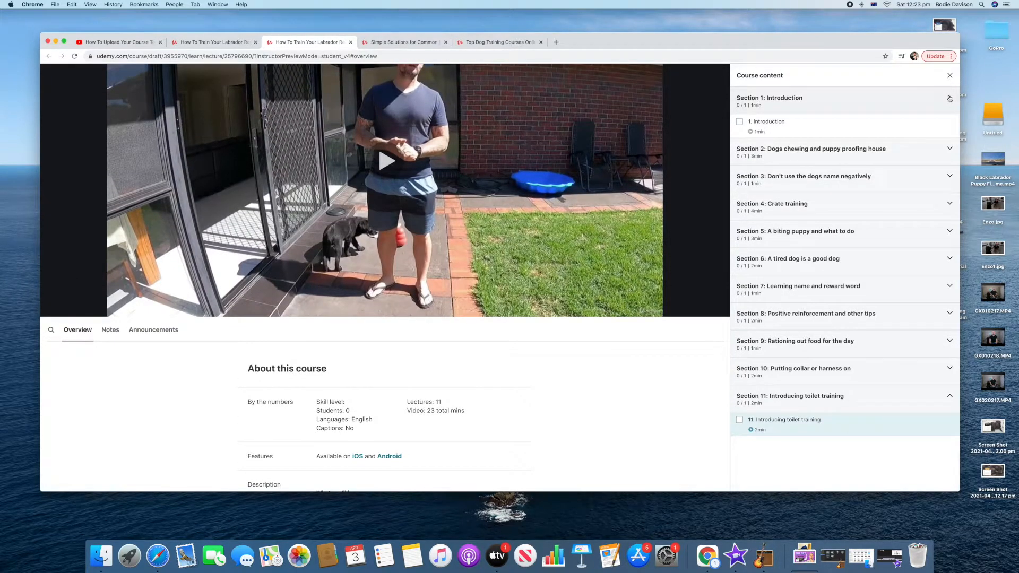
pyautogui.click(950, 150)
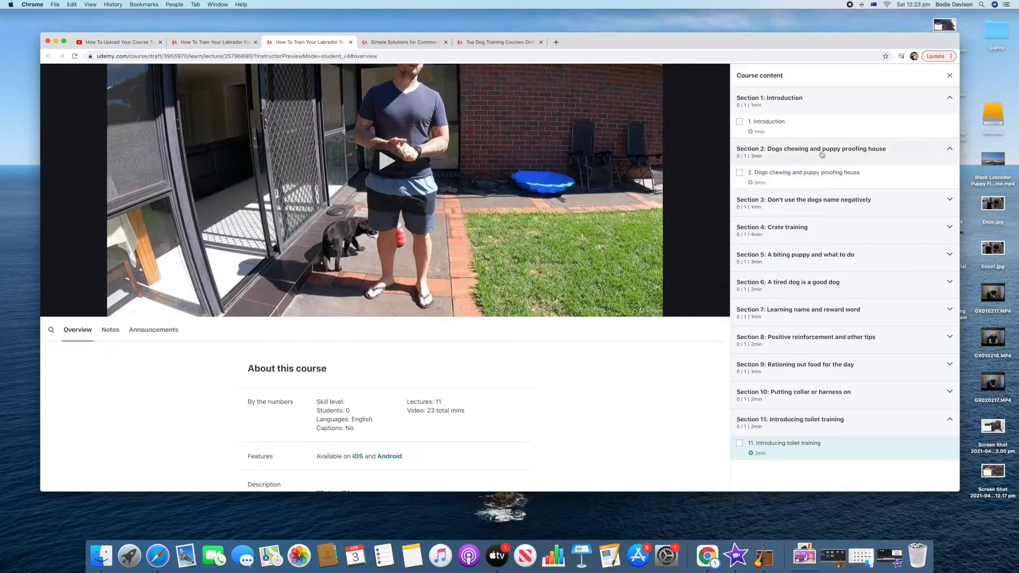
pyautogui.click(950, 420)
pyautogui.click(950, 420)
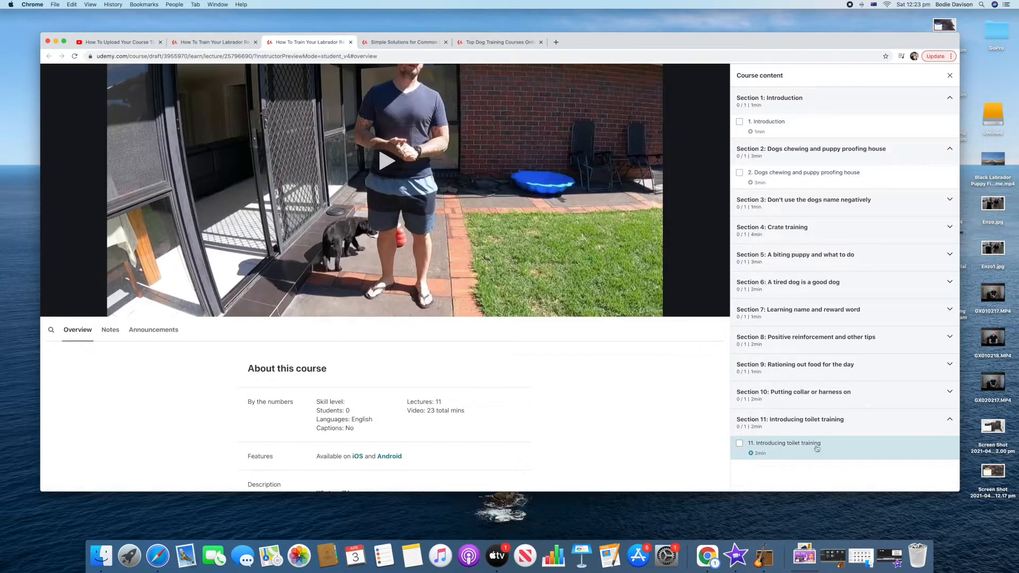
# - Return to the course curriculum and review its sections from the first through to the last
pyautogui.click(209, 43)
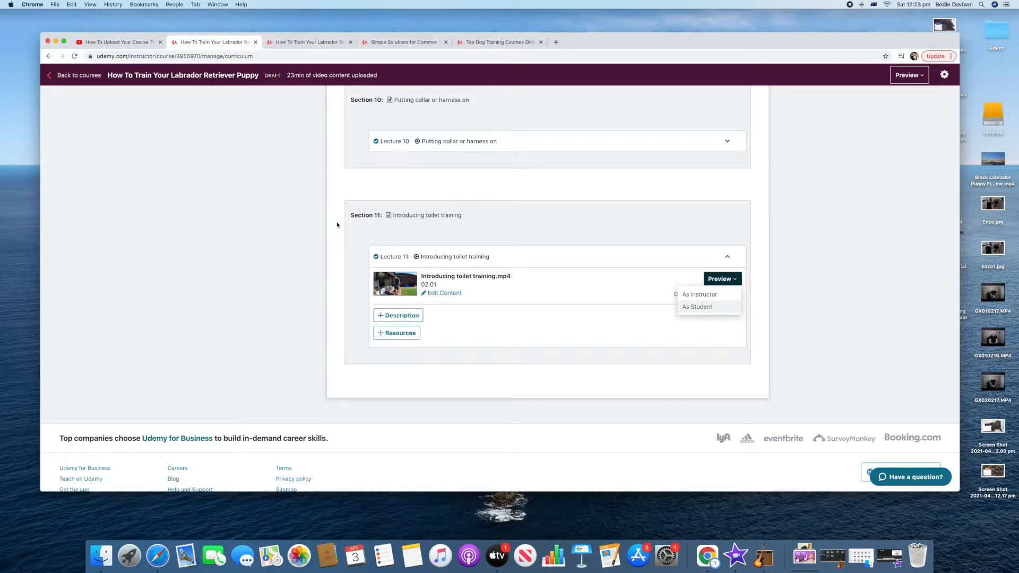
pyautogui.scroll(20, 337, 225)
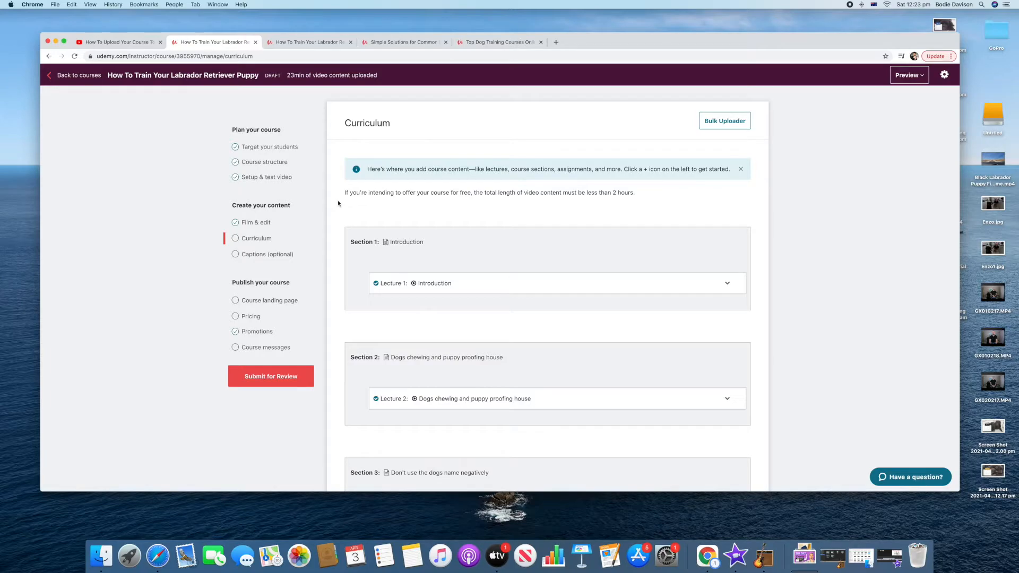
pyautogui.scroll(-20, 338, 202)
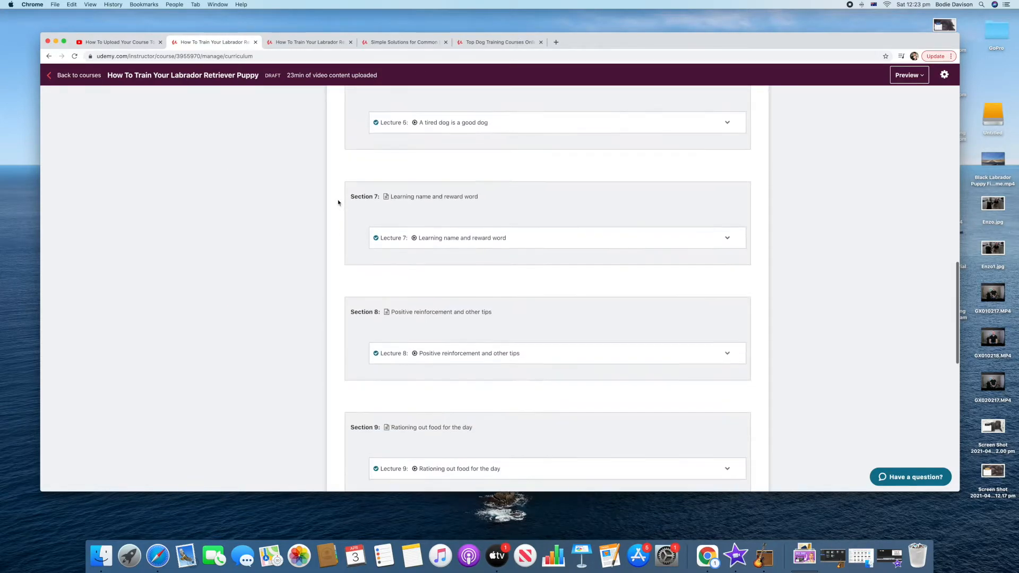
pyautogui.scroll(-4, 338, 202)
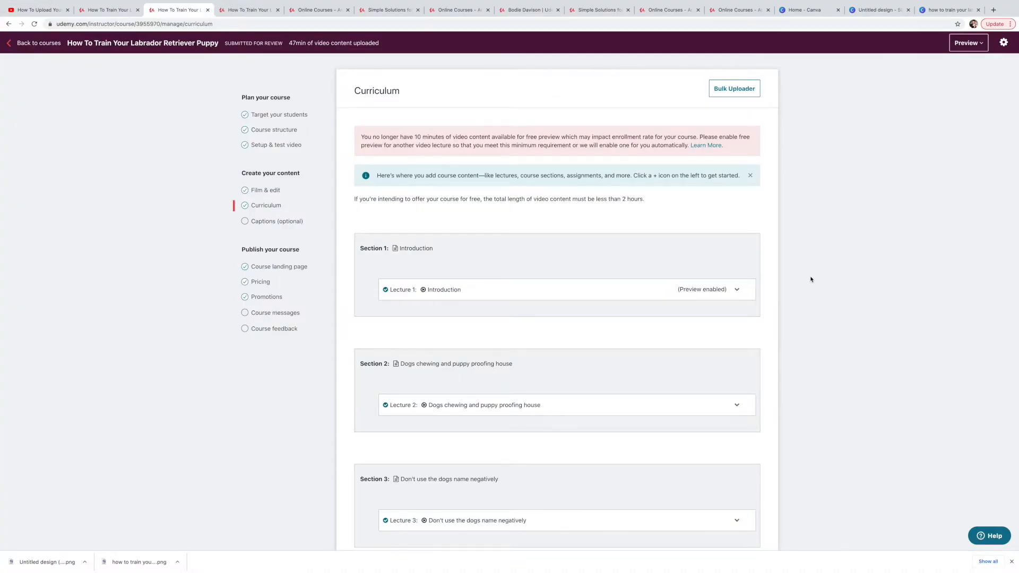
pyautogui.scroll(-12, 810, 279)
pyautogui.scroll(-20, 811, 280)
pyautogui.scroll(-11, 811, 279)
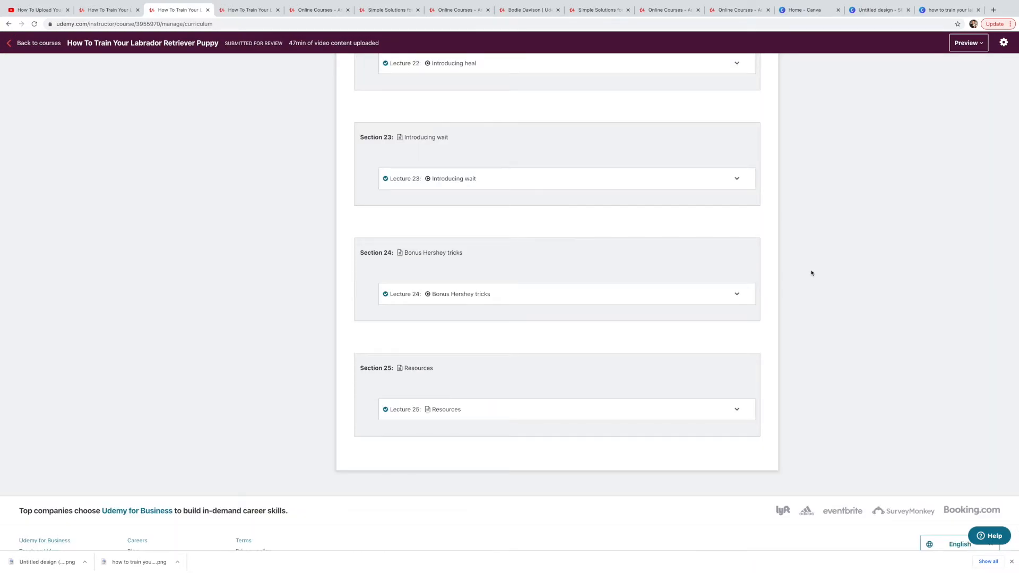
# - Check the "Bonus Hershey tricks" lecture, and expand the "Resources" lecture to view its downloadable materials
pyautogui.click(737, 294)
pyautogui.click(737, 295)
pyautogui.scroll(-2, 778, 291)
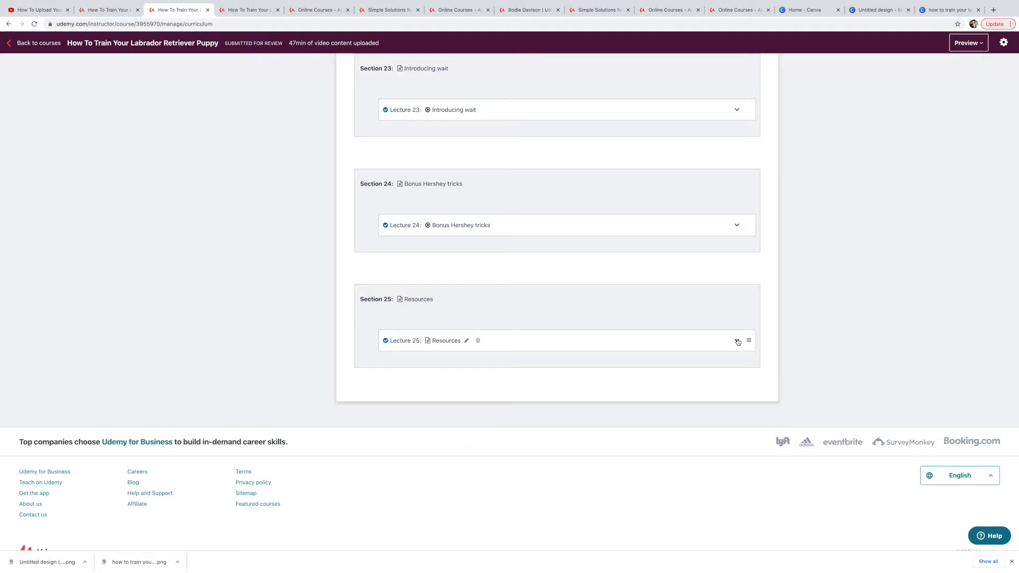
pyautogui.click(737, 342)
pyautogui.scroll(-3, 807, 318)
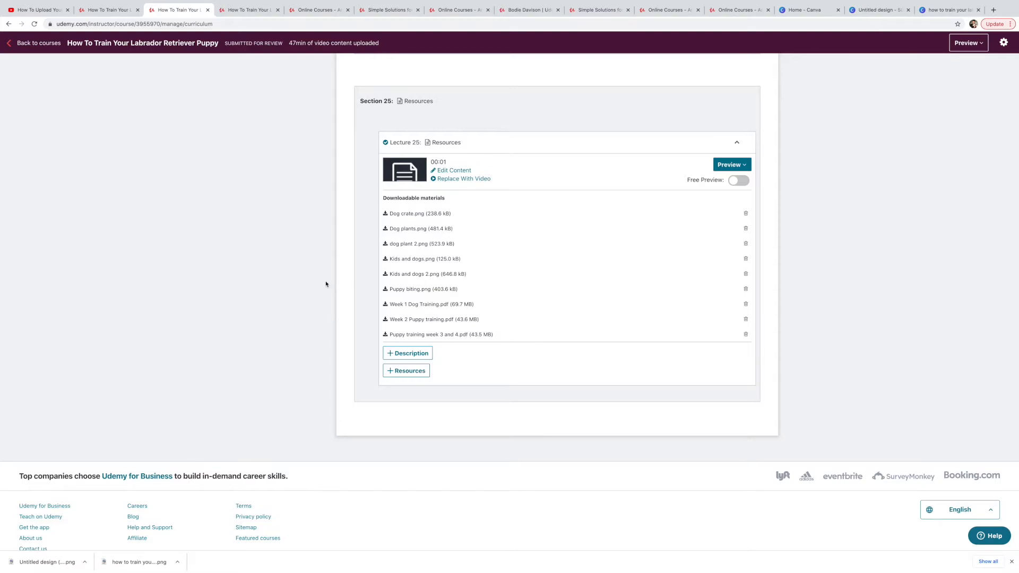
# - Open the course pricing and examine the available price tiers and the price tier matrix
pyautogui.scroll(20, 326, 284)
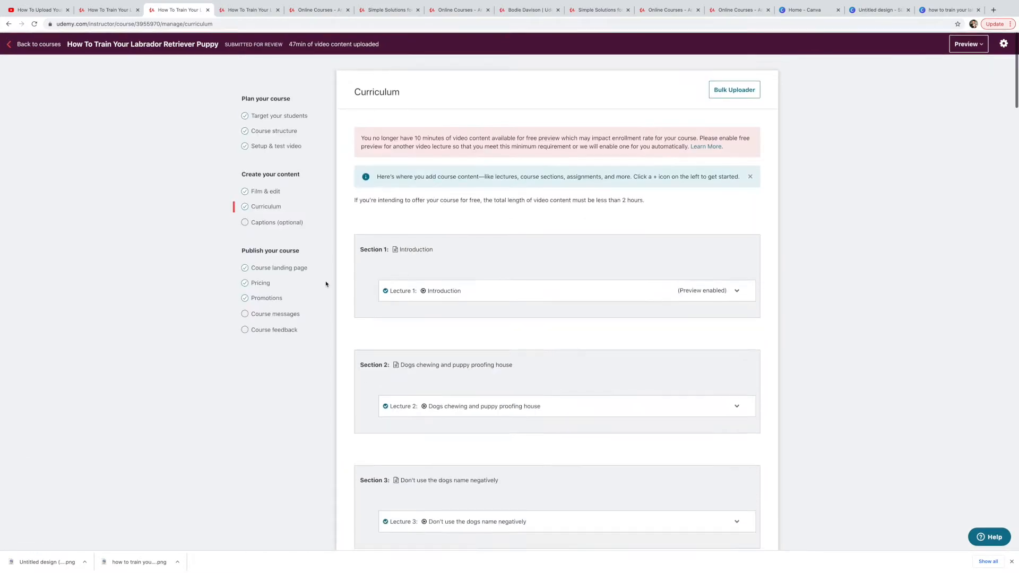
pyautogui.click(254, 283)
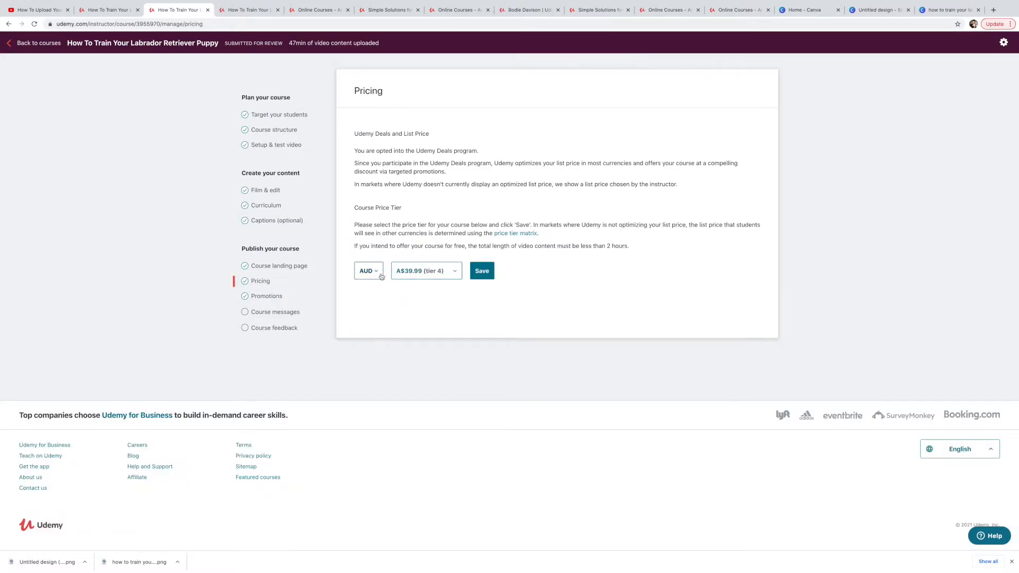
pyautogui.click(434, 274)
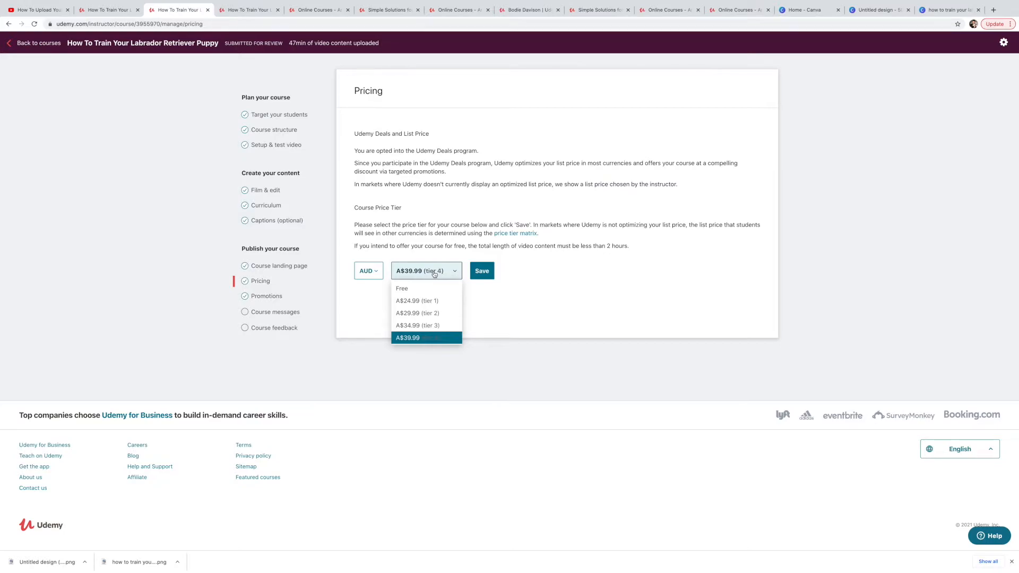
pyautogui.click(368, 305)
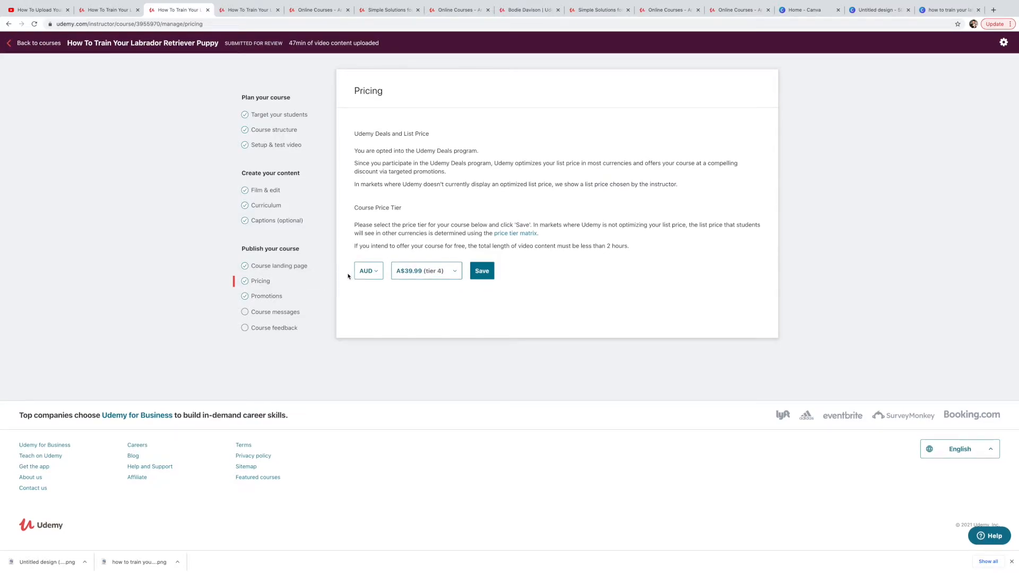
pyautogui.click(529, 237)
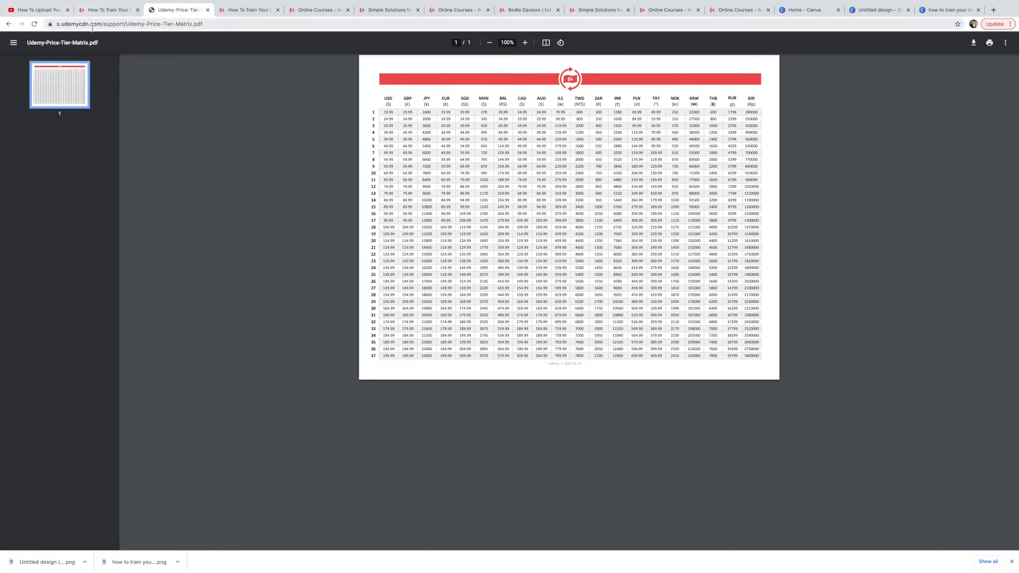
pyautogui.click(8, 24)
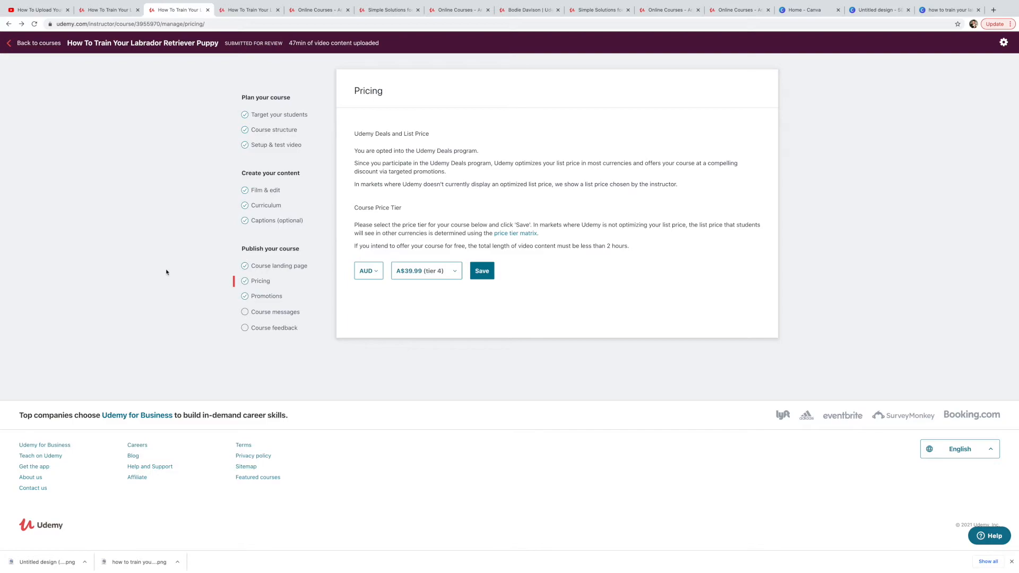
# - Open the course promotions and examine the referral link and coupon options
pyautogui.click(273, 299)
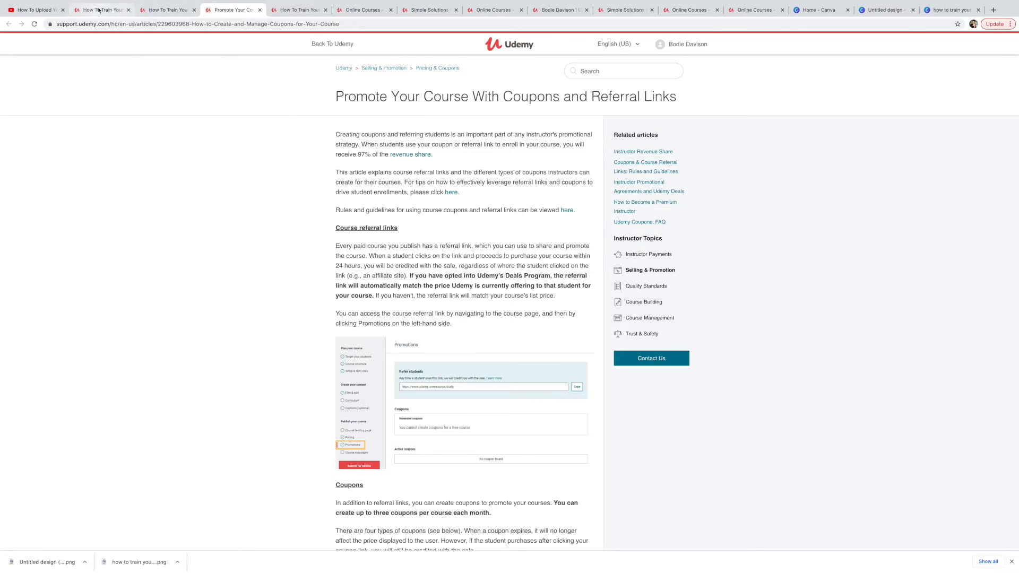
pyautogui.click(162, 9)
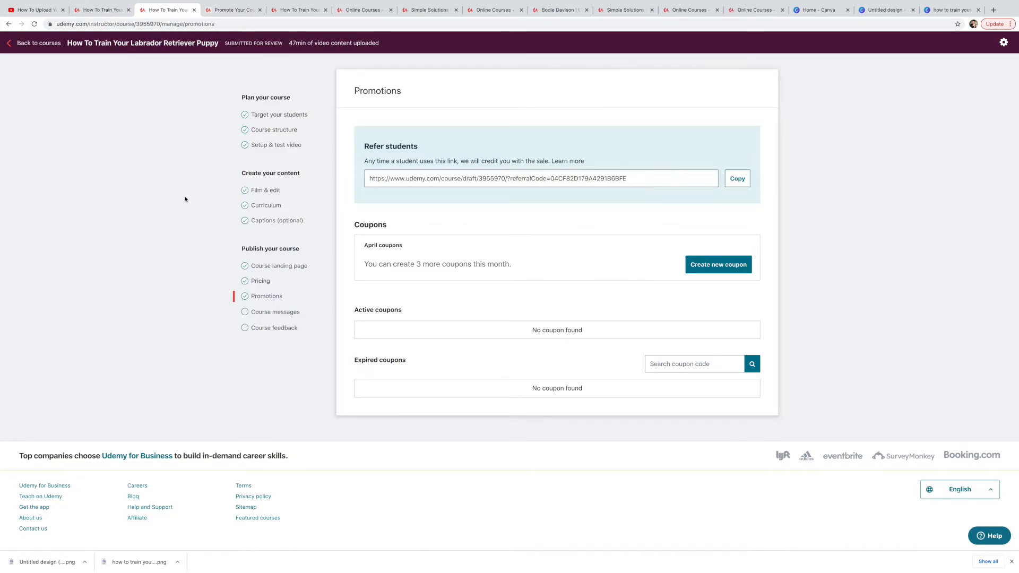
pyautogui.scroll(-1, 220, 226)
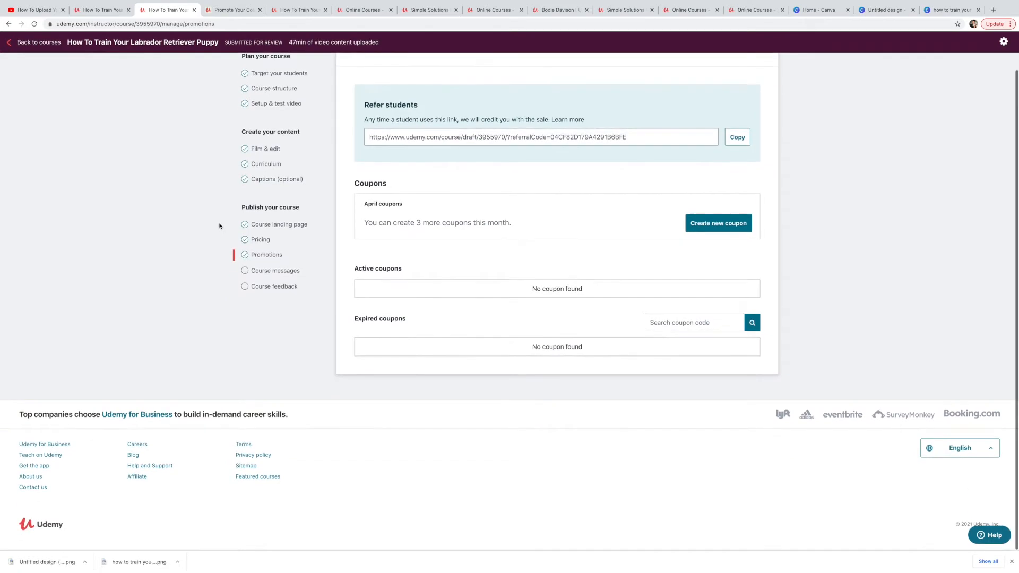
# - Look over the course messages and captions pages, and expand the "Introduction" lecture in the curriculum
pyautogui.click(275, 271)
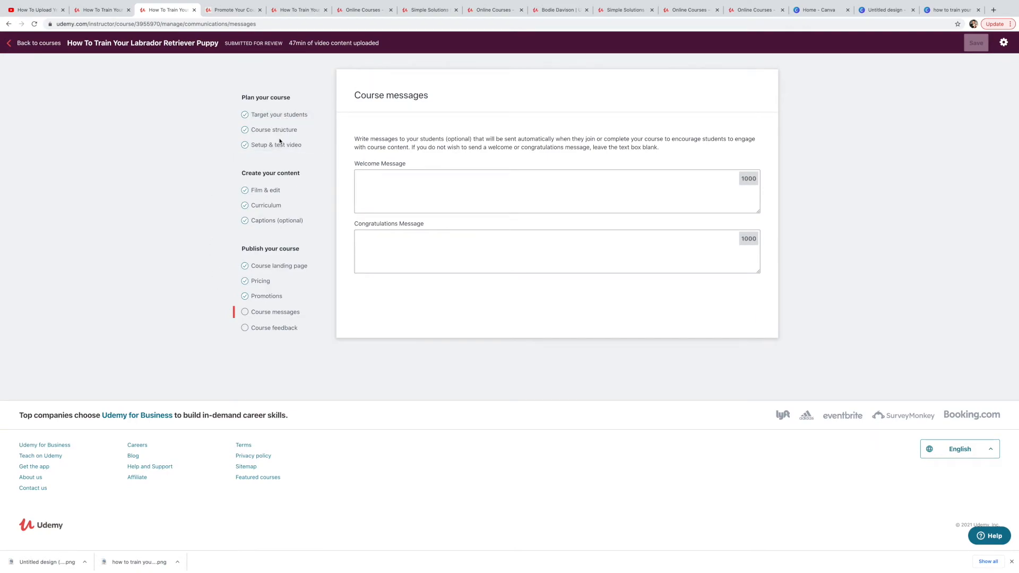
pyautogui.click(276, 225)
pyautogui.click(267, 206)
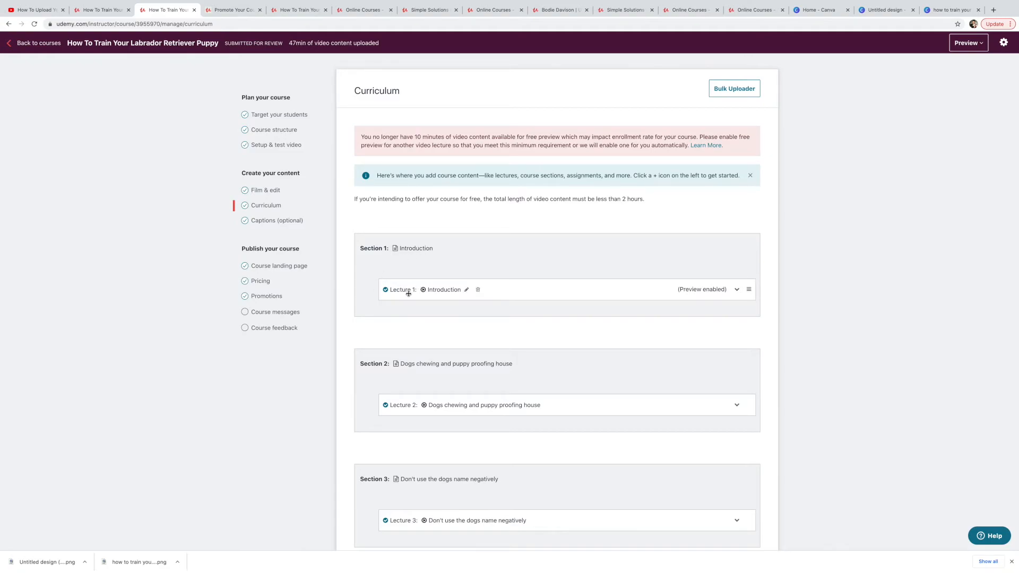
pyautogui.moveTo(361, 308)
pyautogui.click(737, 290)
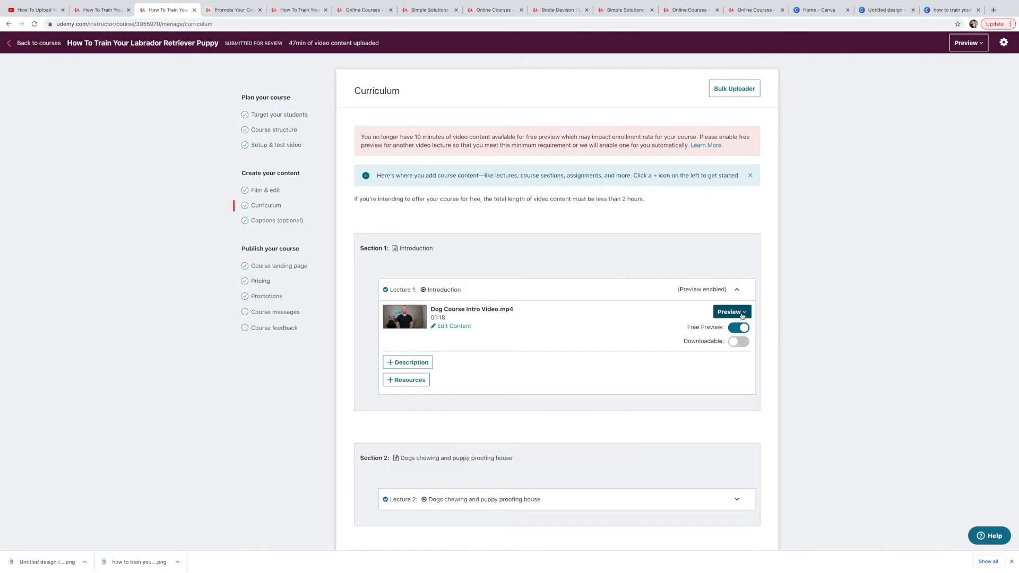
# - Preview the whole course as a student and look through the course content list to the last section
pyautogui.click(964, 45)
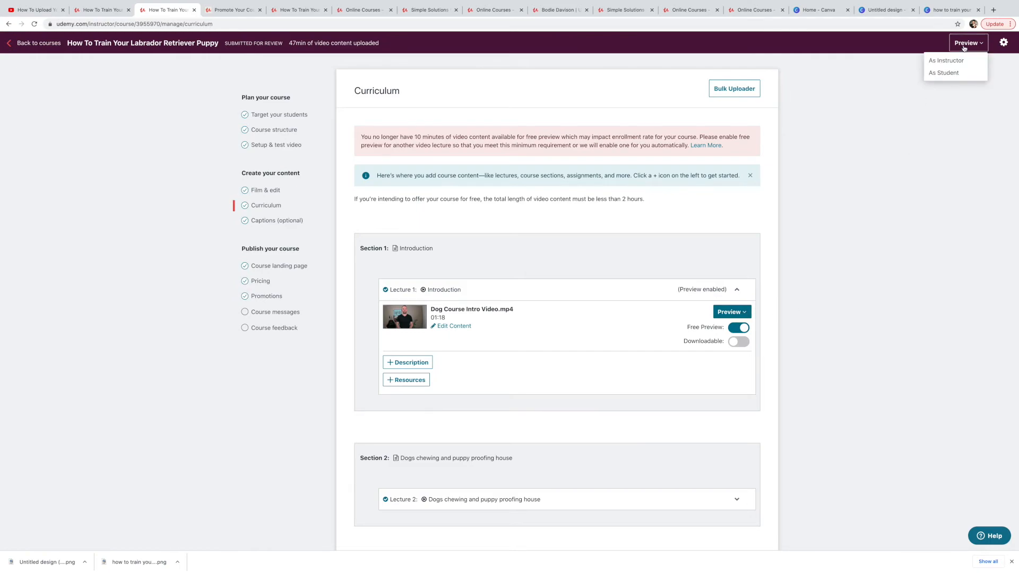
pyautogui.click(947, 74)
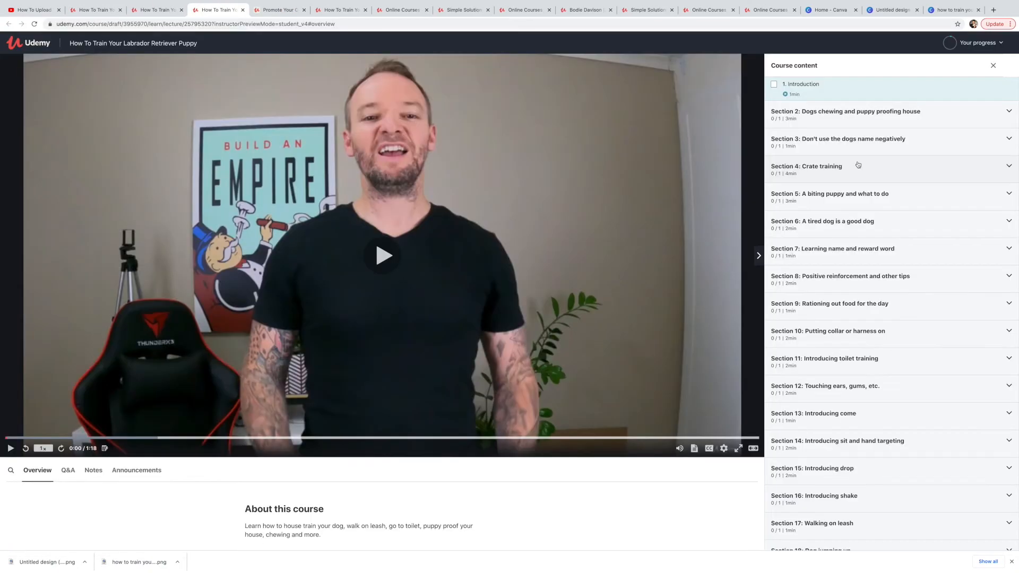
pyautogui.scroll(-3, 859, 165)
pyautogui.scroll(-3, 858, 164)
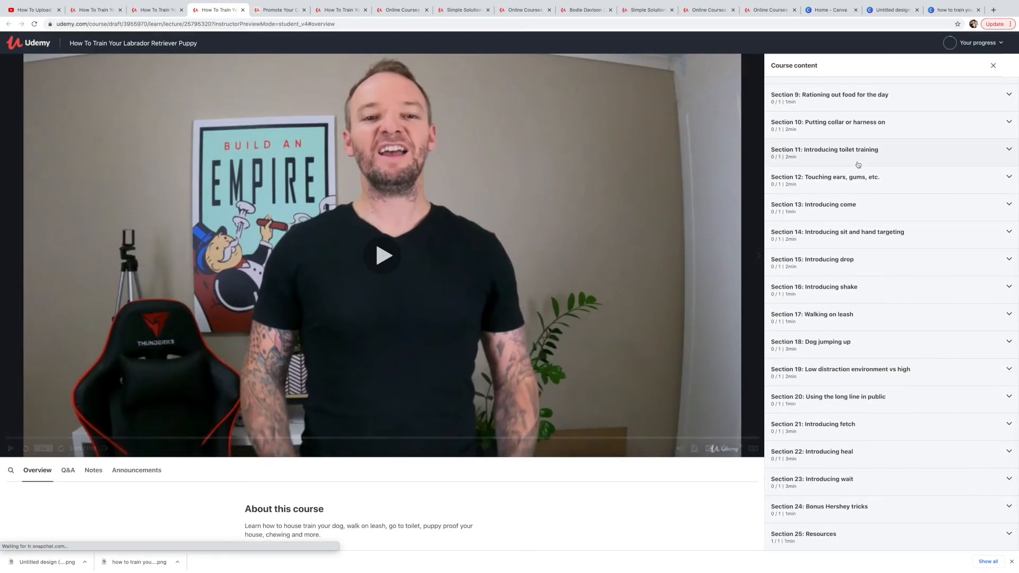
# - Open the "Resources" lecture in the student preview and examine its attached files and the course description
pyautogui.click(818, 537)
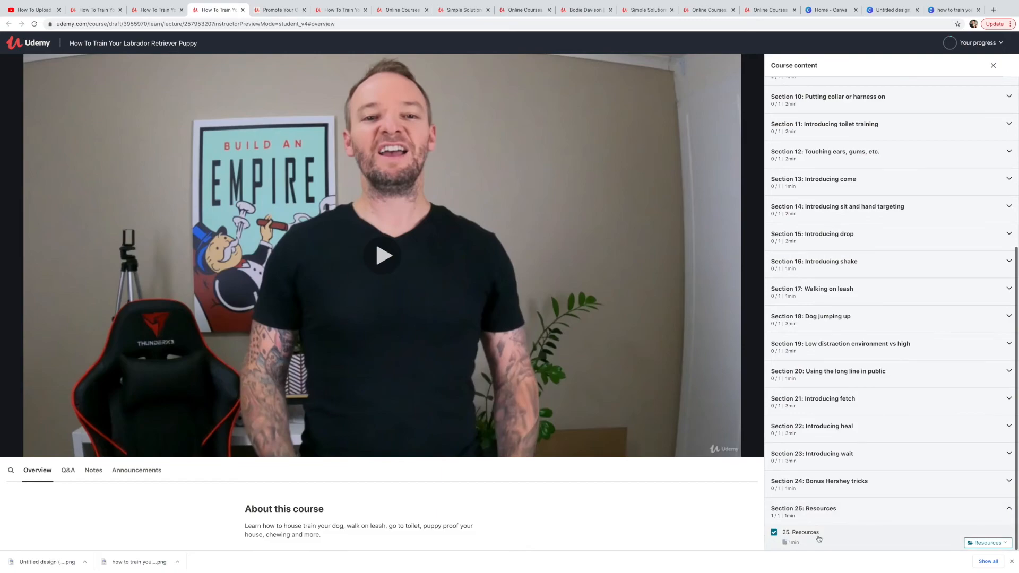
pyautogui.click(807, 537)
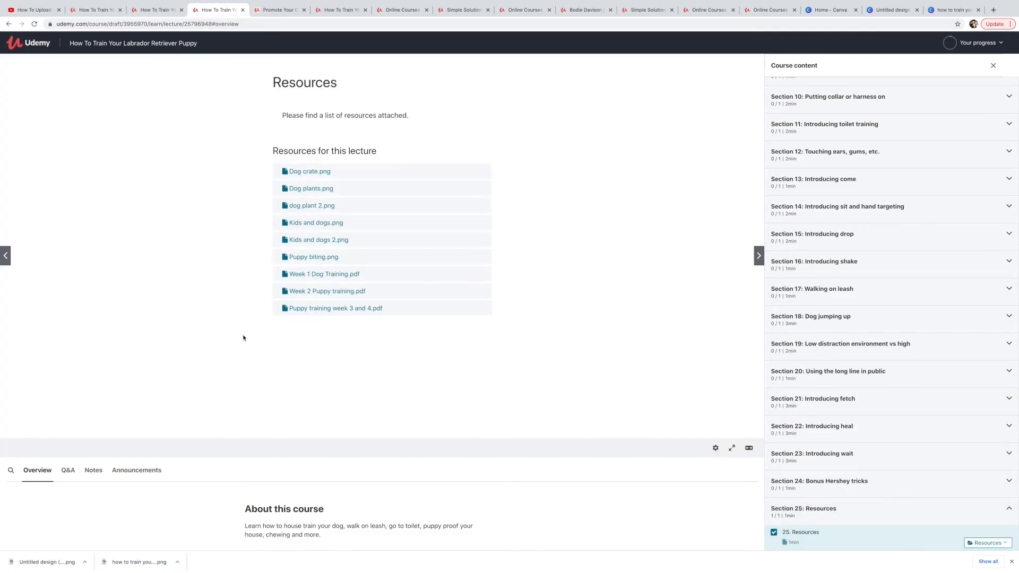
pyautogui.scroll(-5, 243, 338)
pyautogui.scroll(-2, 197, 331)
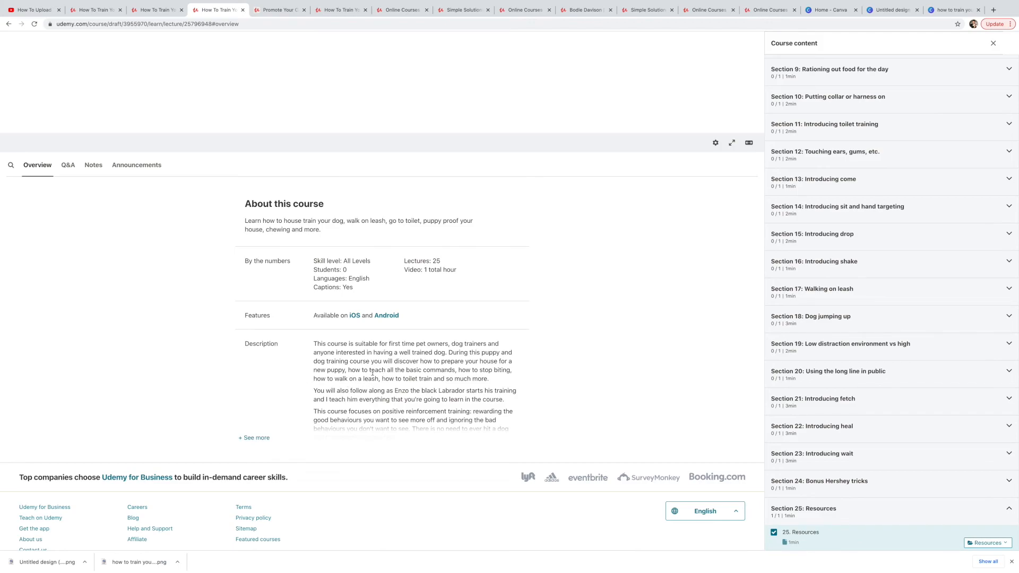
pyautogui.scroll(6, 228, 340)
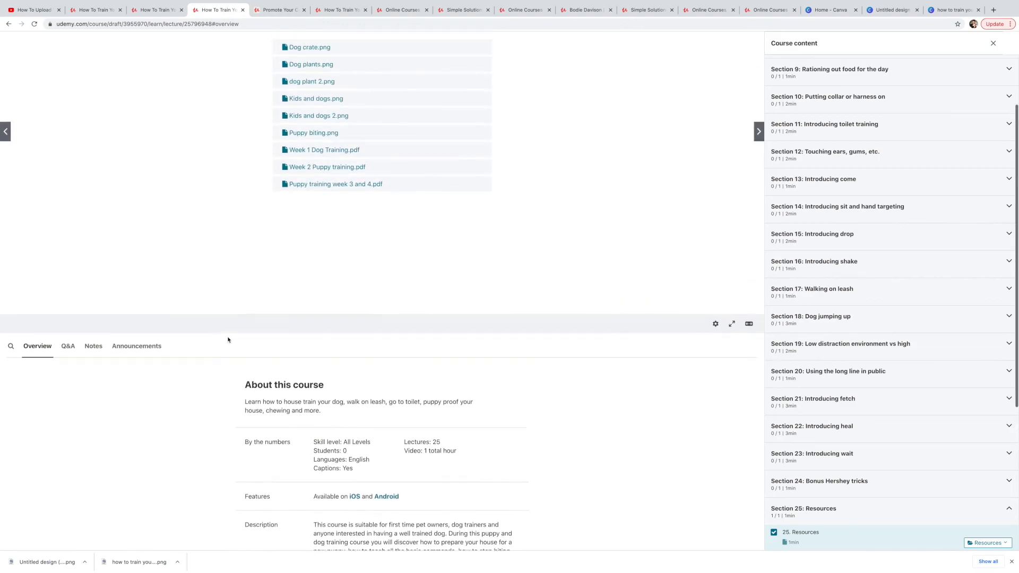